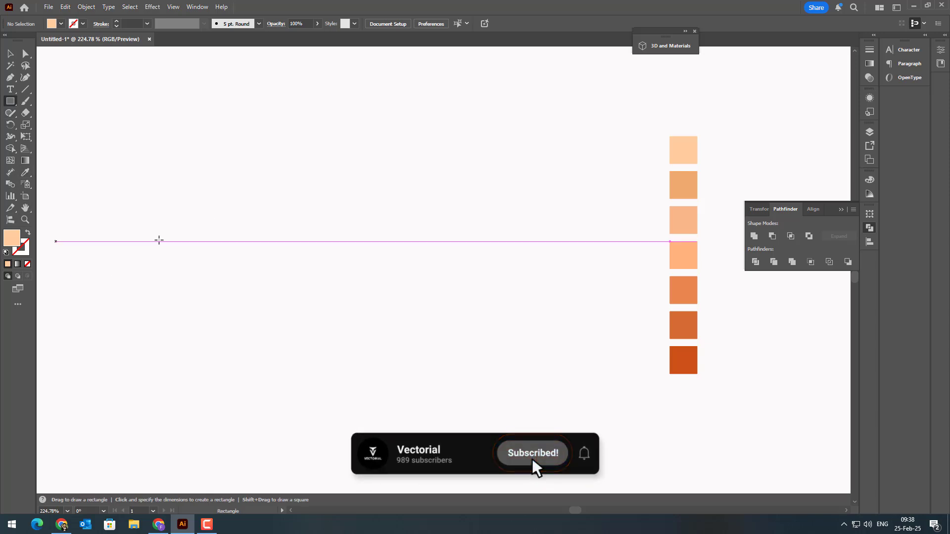
# Draw a peach rectangle about 91 by 84 pt on the empty canvas, beside the colour swatches.
pyautogui.moveTo(283, 219); pyautogui.dragTo(397, 325)
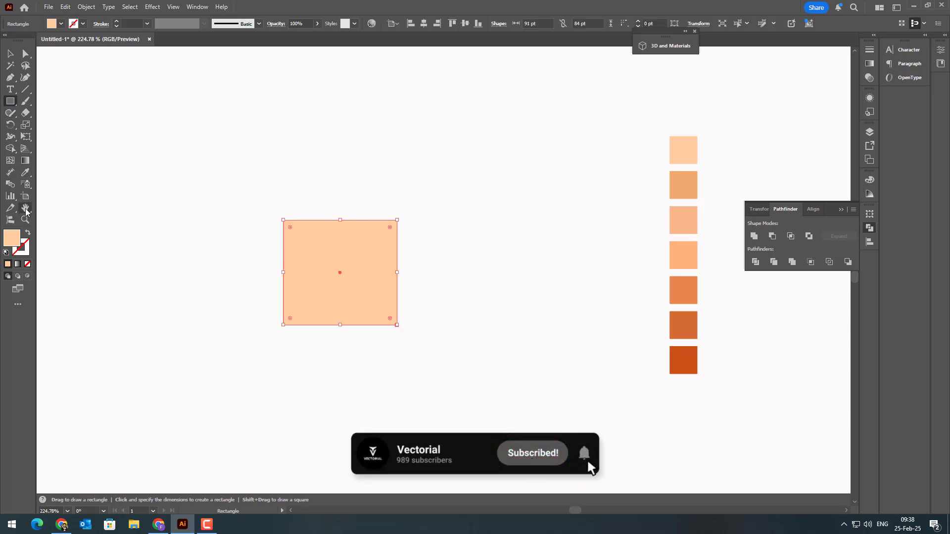
pyautogui.click(25, 172)
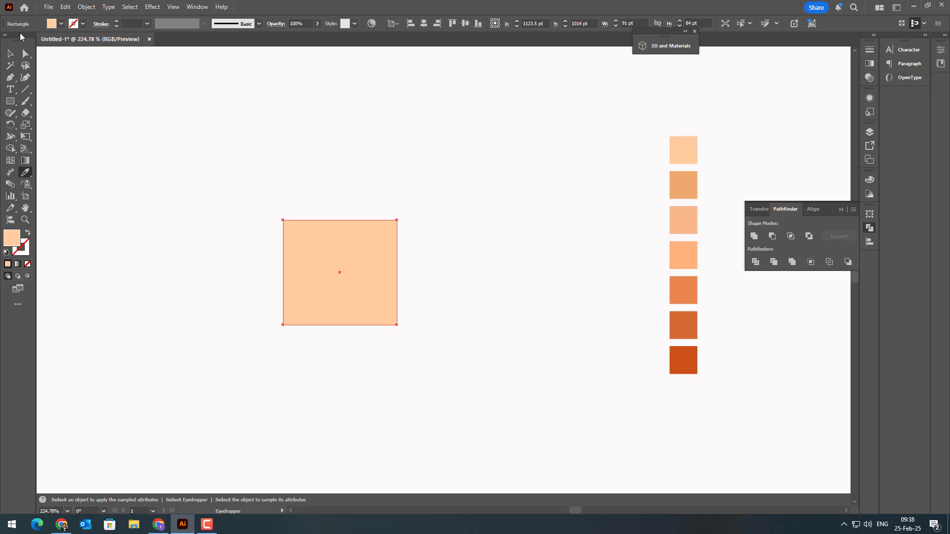
pyautogui.click(11, 54)
pyautogui.click(138, 111)
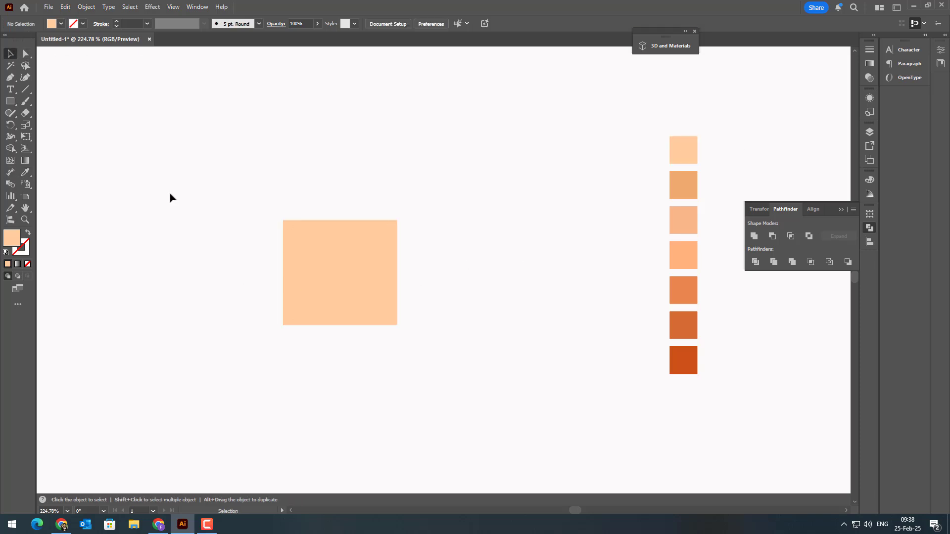
# Taper the rectangle symmetrically towards its top edge with Free Transform to form a trapezoid.
pyautogui.click(380, 265)
pyautogui.press('e')
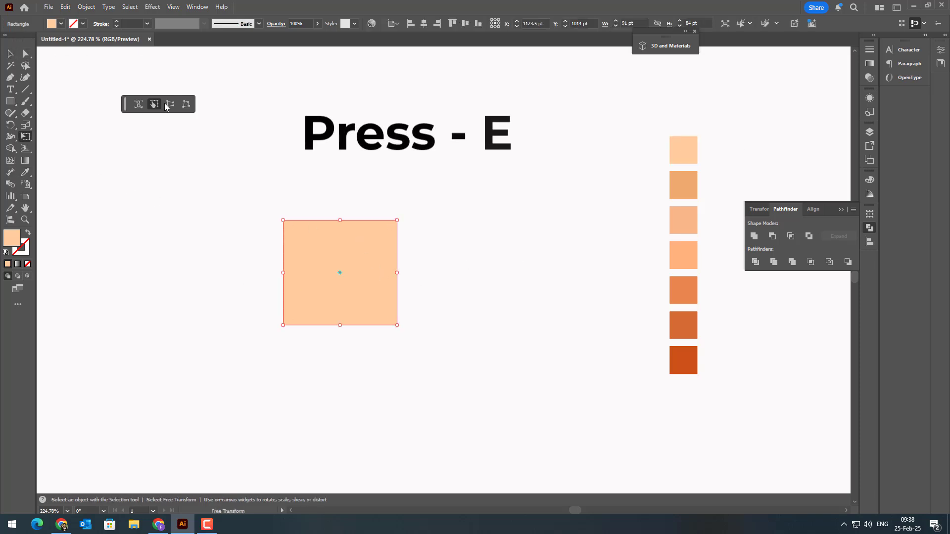
pyautogui.moveTo(285, 226); pyautogui.dragTo(295, 226)
# Shorten the trapezoid from its bottom edge to about 58 pt high and round both bottom corners by about 6.9 pt.
pyautogui.press('a')
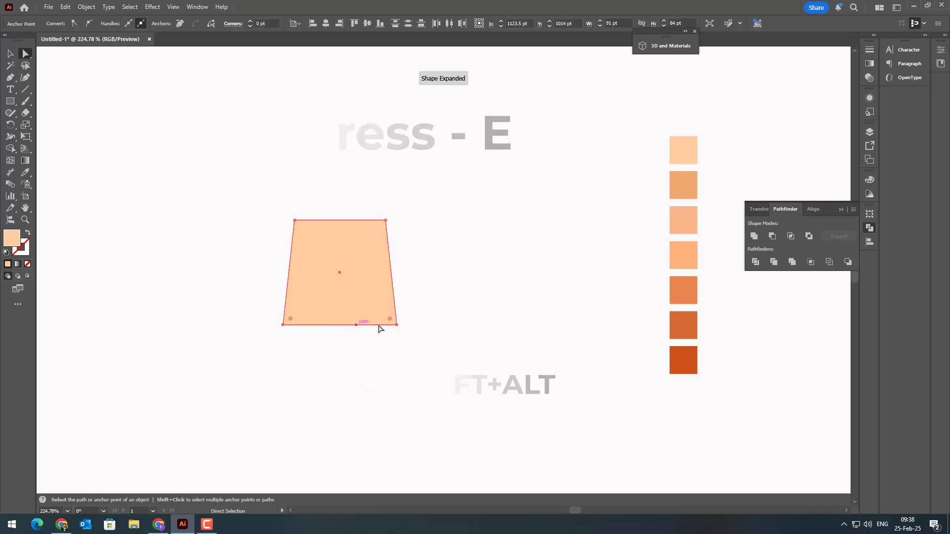
pyautogui.moveTo(396, 327); pyautogui.dragTo(395, 296)
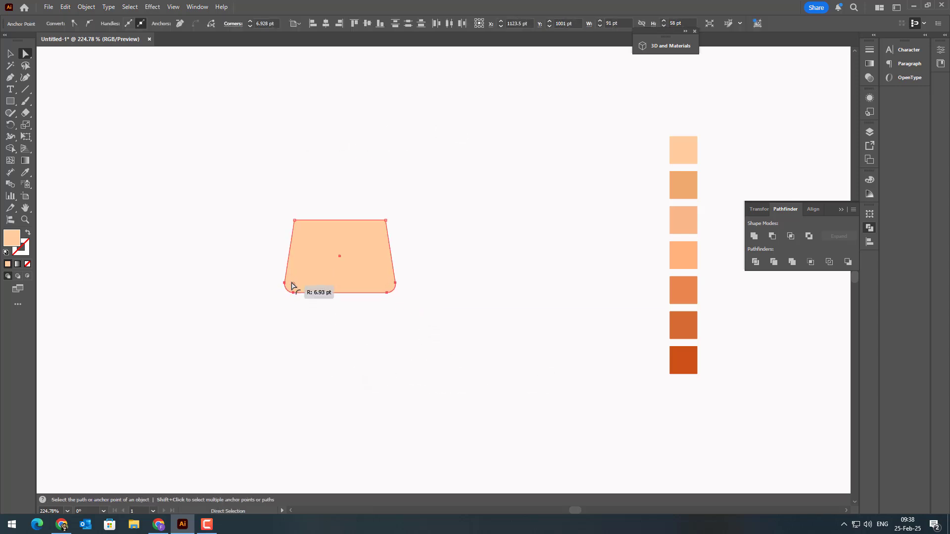
pyautogui.moveTo(292, 289); pyautogui.dragTo(292, 289)
pyautogui.click(452, 311)
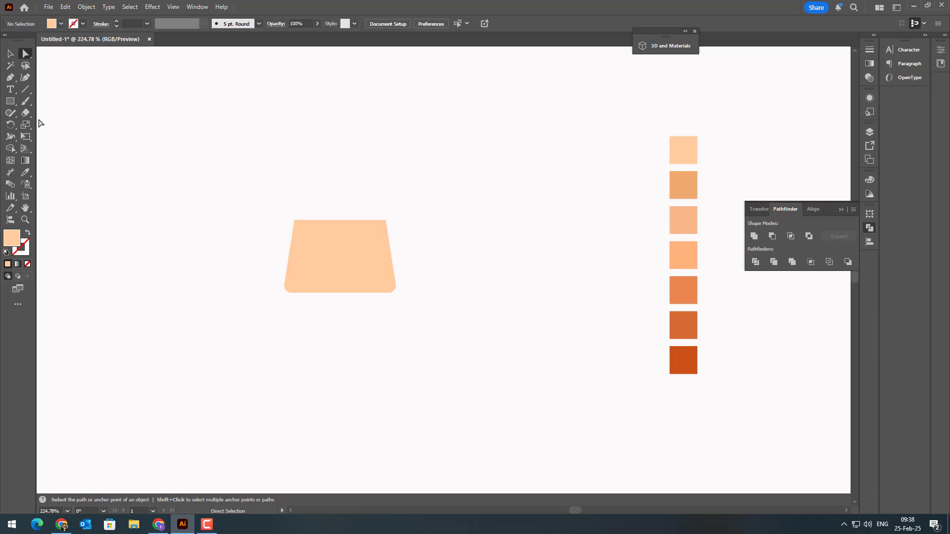
# Draw a peach ellipse centred over the trapezoid's top edge and widen it symmetrically to about 96 by 43 pt.
pyautogui.moveTo(14, 103); pyautogui.dragTo(49, 123)
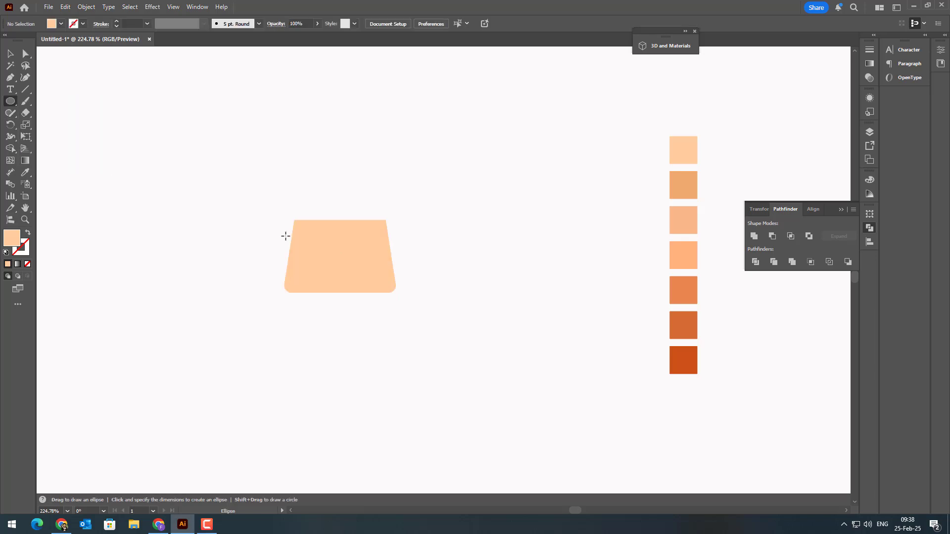
pyautogui.moveTo(326, 212); pyautogui.dragTo(340, 185)
pyautogui.click(11, 53)
pyautogui.click(410, 231)
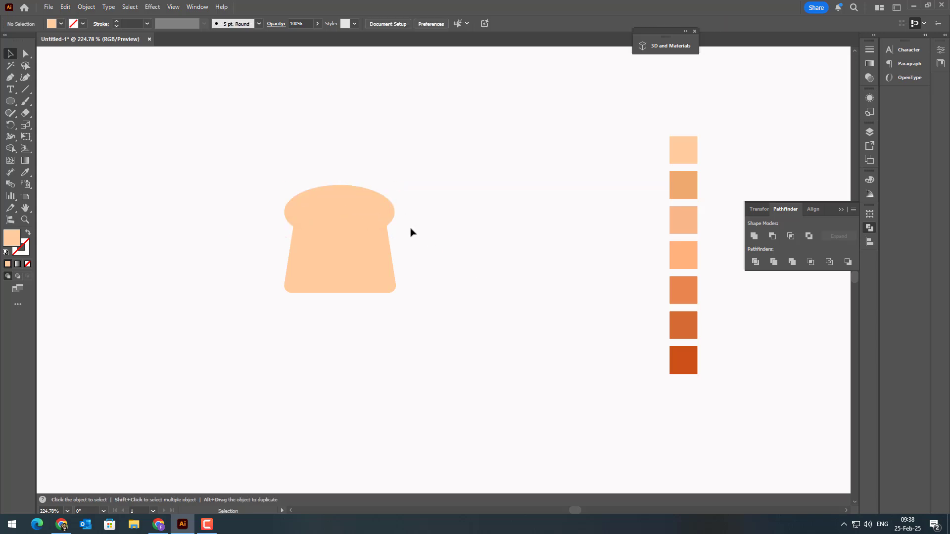
pyautogui.click(384, 215)
pyautogui.moveTo(395, 211); pyautogui.dragTo(399, 214)
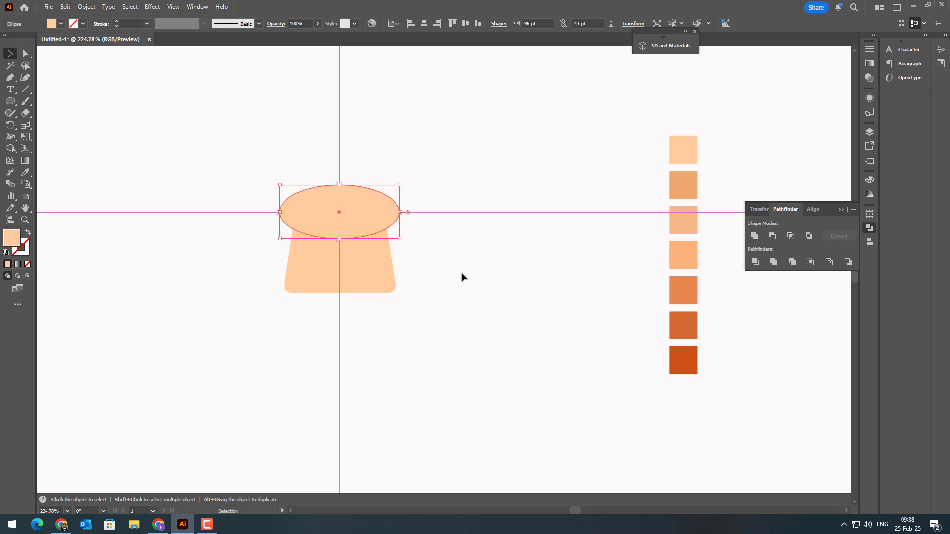
pyautogui.click(478, 271)
# Increase the rounding of the trapezoid's two bottom corners to about 7.6 pt.
pyautogui.click(370, 291)
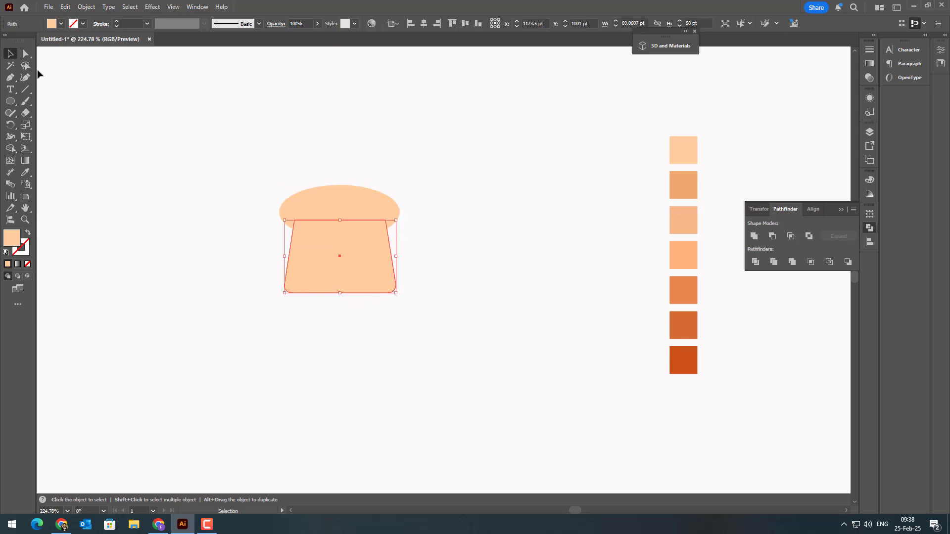
pyautogui.click(25, 53)
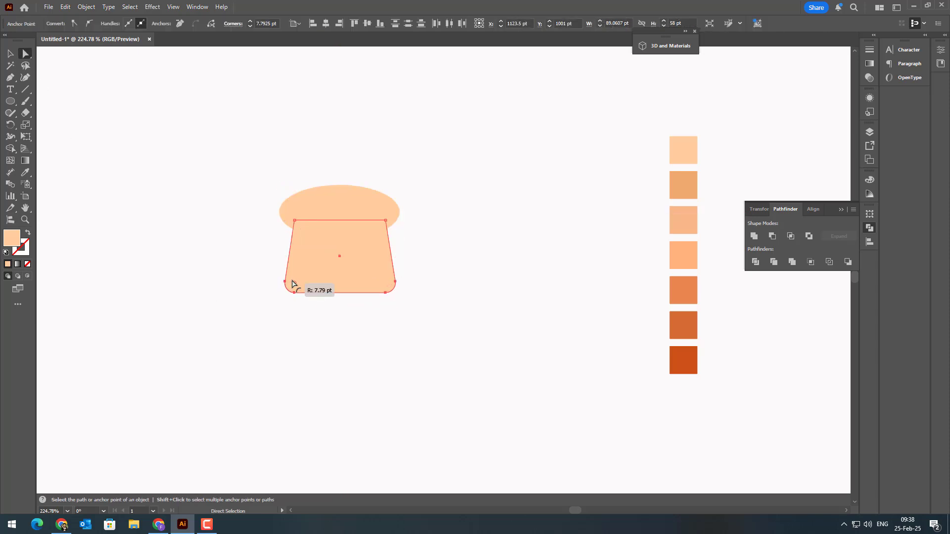
pyautogui.moveTo(296, 288); pyautogui.dragTo(325, 354)
pyautogui.click(445, 378)
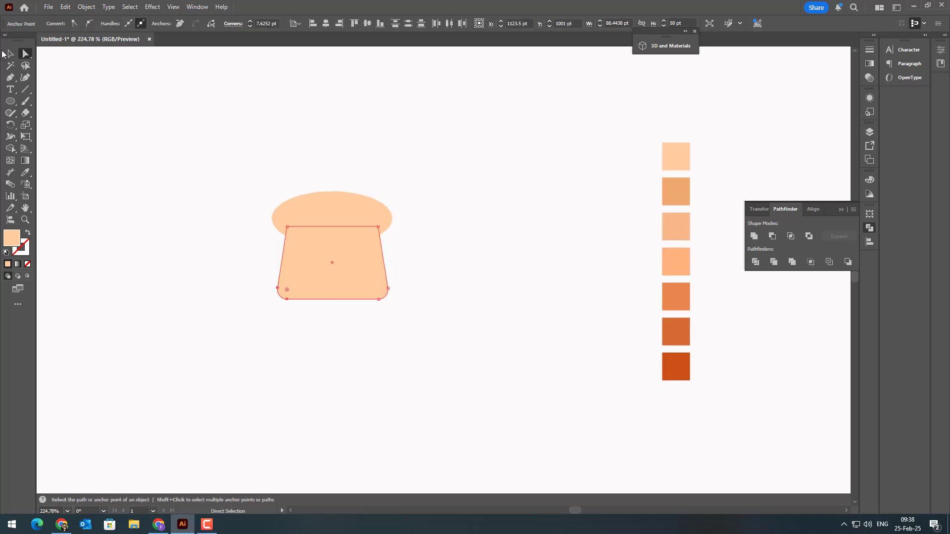
pyautogui.click(9, 54)
pyautogui.click(480, 354)
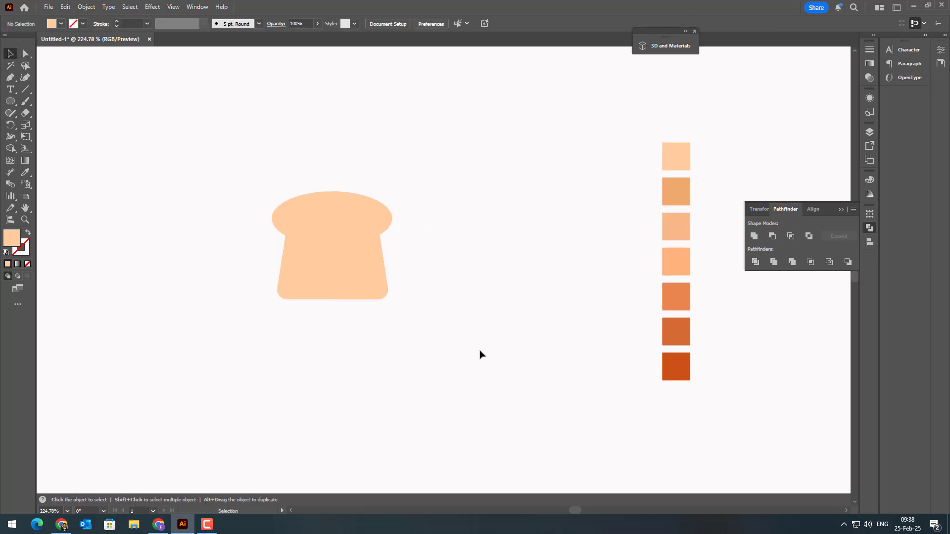
# Unite the ellipse and the trapezoid into a single bread slice shape.
pyautogui.moveTo(392, 314); pyautogui.dragTo(244, 130)
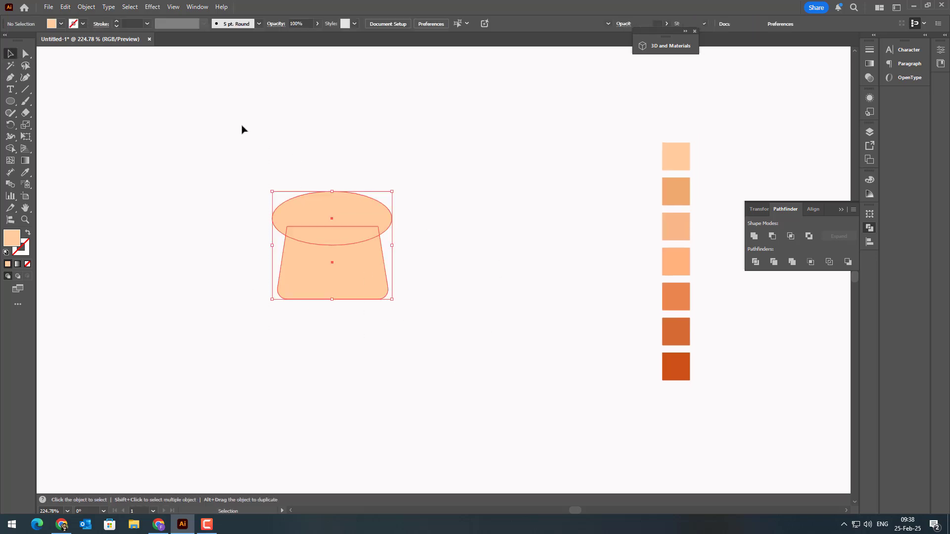
pyautogui.click(754, 237)
pyautogui.click(90, 7)
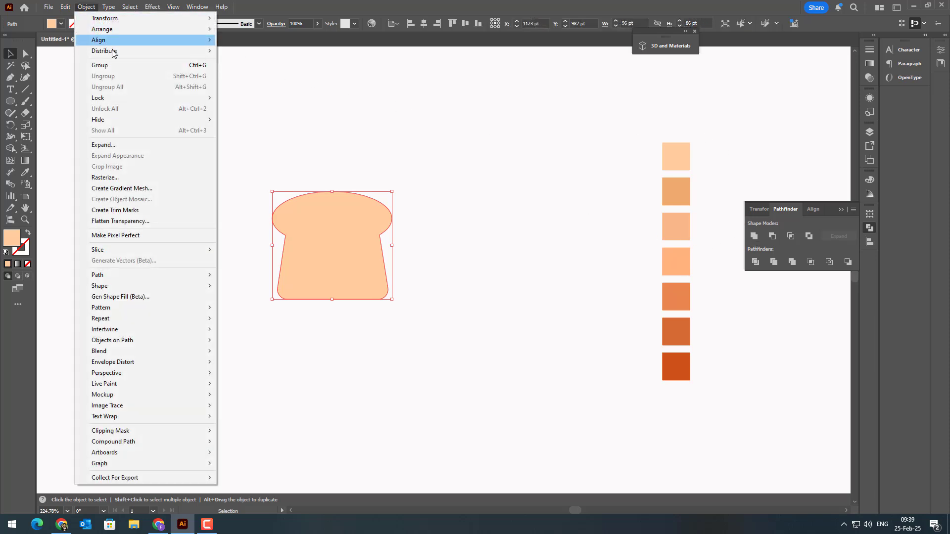
pyautogui.click(431, 322)
# Enlarge the bread slice to about 136 by 122 pt and move it further left on the canvas.
pyautogui.click(382, 296)
pyautogui.moveTo(392, 305); pyautogui.dragTo(319, 310)
pyautogui.click(421, 317)
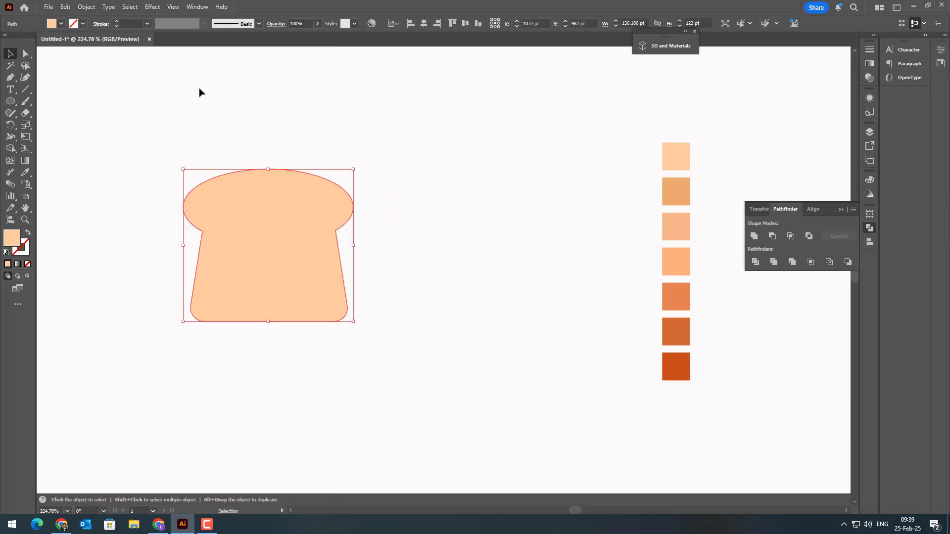
# Copy the bread slice, paste the copy in back and move it about 91 pt horizontally to the right.
pyautogui.click(86, 7)
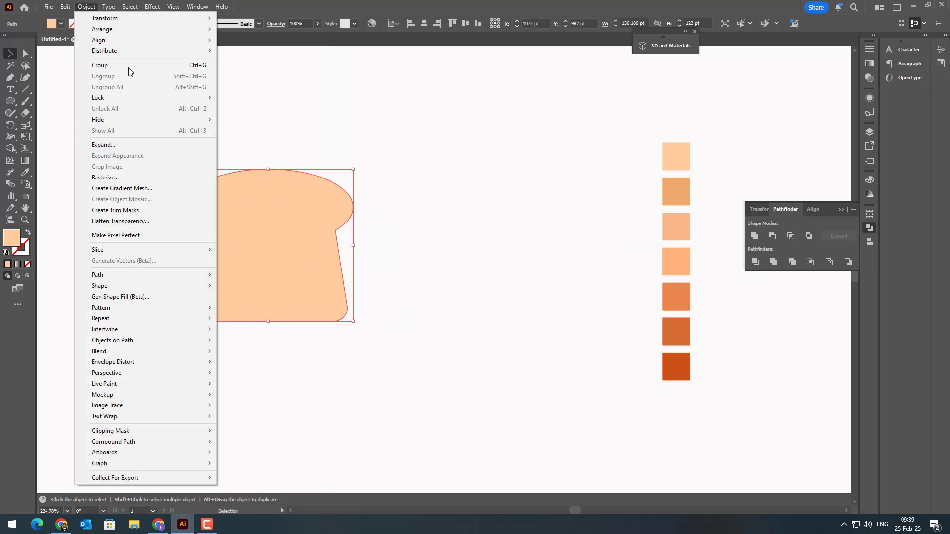
pyautogui.moveTo(66, 7)
pyautogui.click(92, 59)
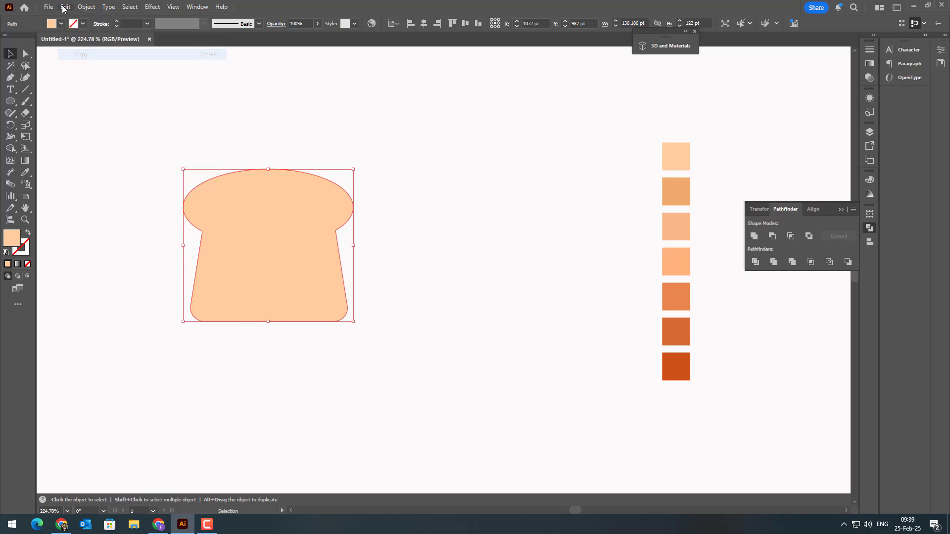
pyautogui.click(66, 7)
pyautogui.click(119, 87)
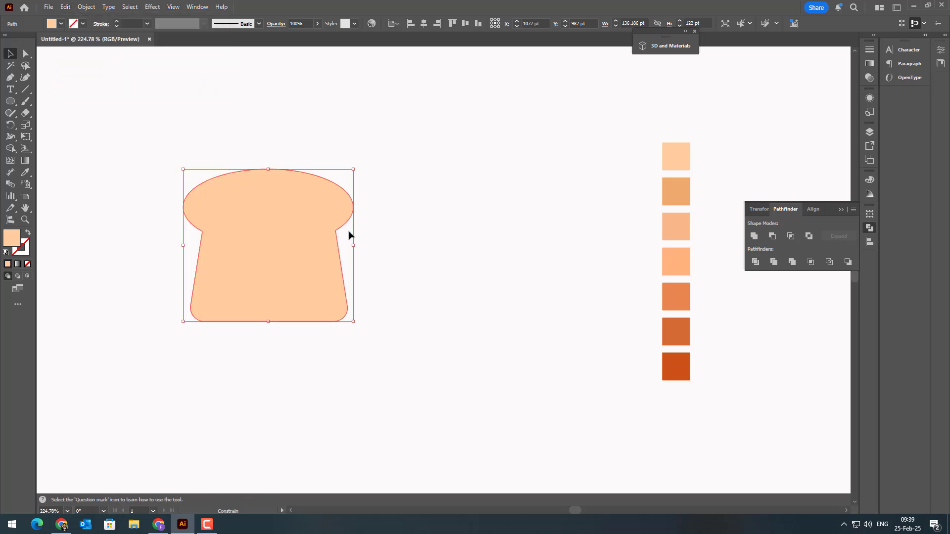
pyautogui.moveTo(349, 233); pyautogui.dragTo(452, 254)
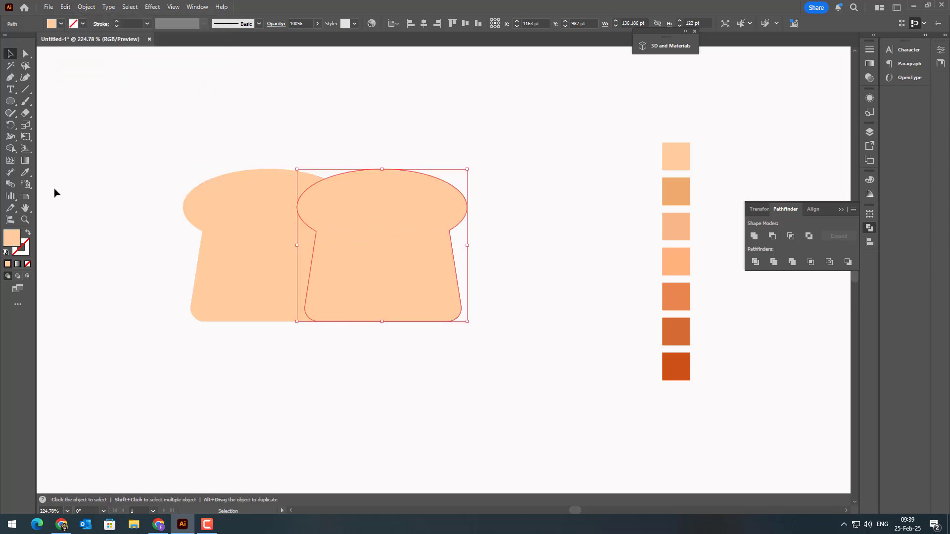
# Recolour the back slice with the orange sampled from the fifth swatch using the Eyedropper.
pyautogui.click(27, 173)
pyautogui.click(687, 300)
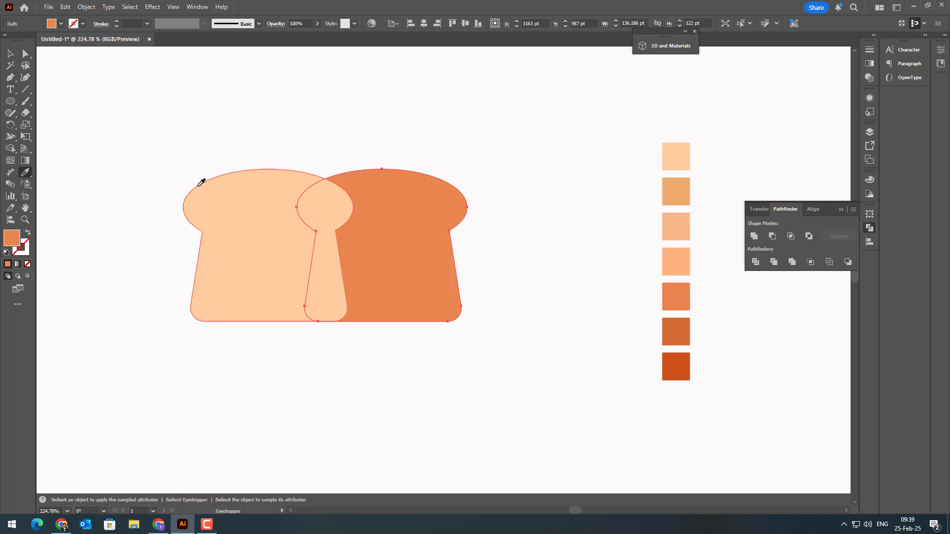
pyautogui.click(11, 55)
pyautogui.click(586, 213)
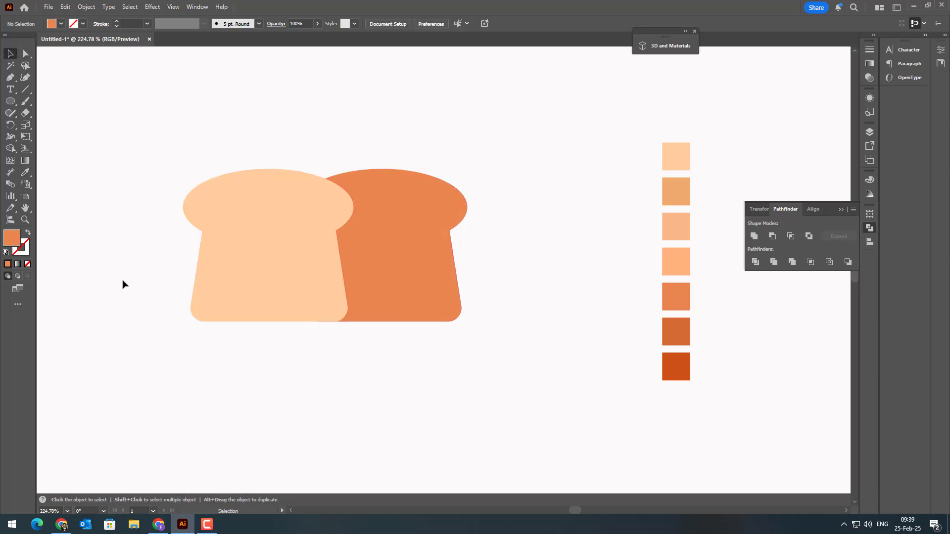
# Draw an orange rectangle spanning from the front slice's centre line to the back slice's centre line, at full slice height.
pyautogui.moveTo(10, 101); pyautogui.dragTo(47, 99)
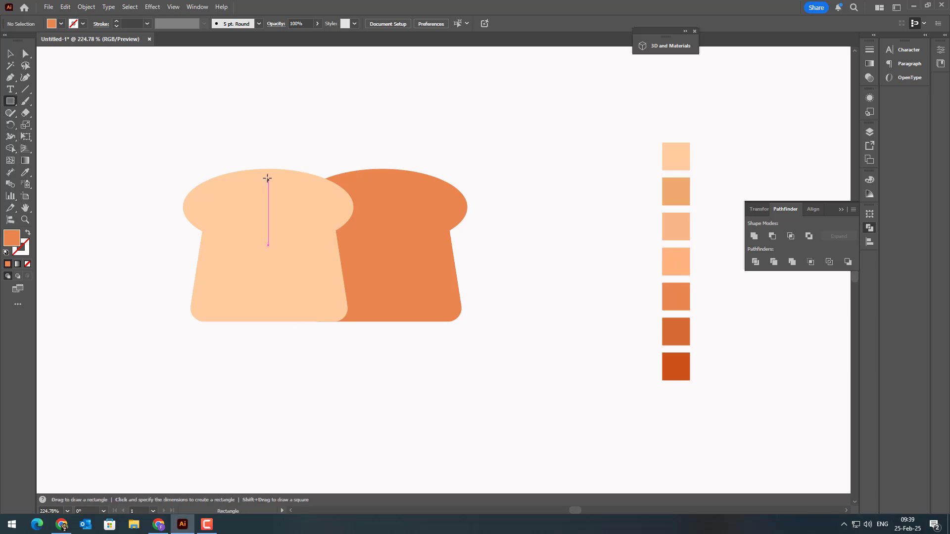
pyautogui.moveTo(269, 169); pyautogui.dragTo(379, 296)
pyautogui.click(6, 54)
# Send the orange rectangle and the orange back slice behind the peach front slice.
pyautogui.click(87, 6)
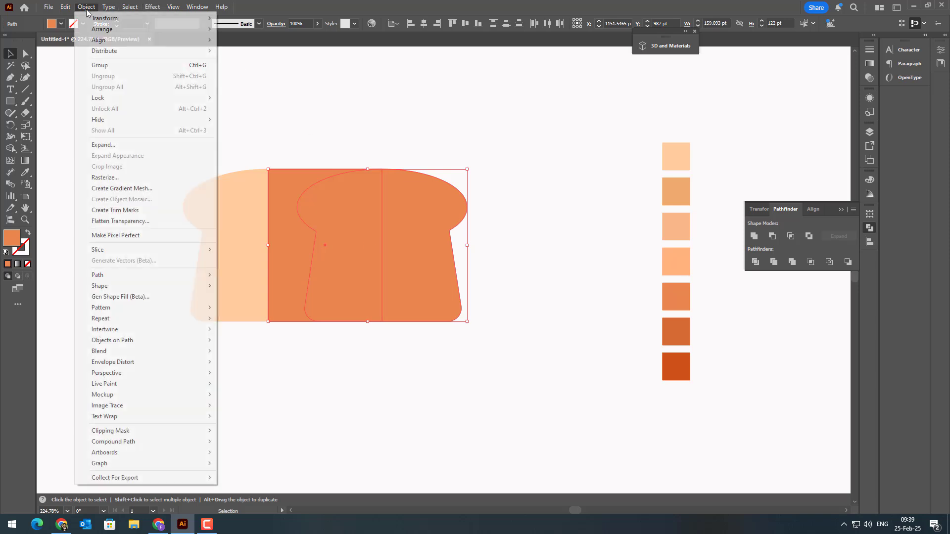
pyautogui.moveTo(90, 22)
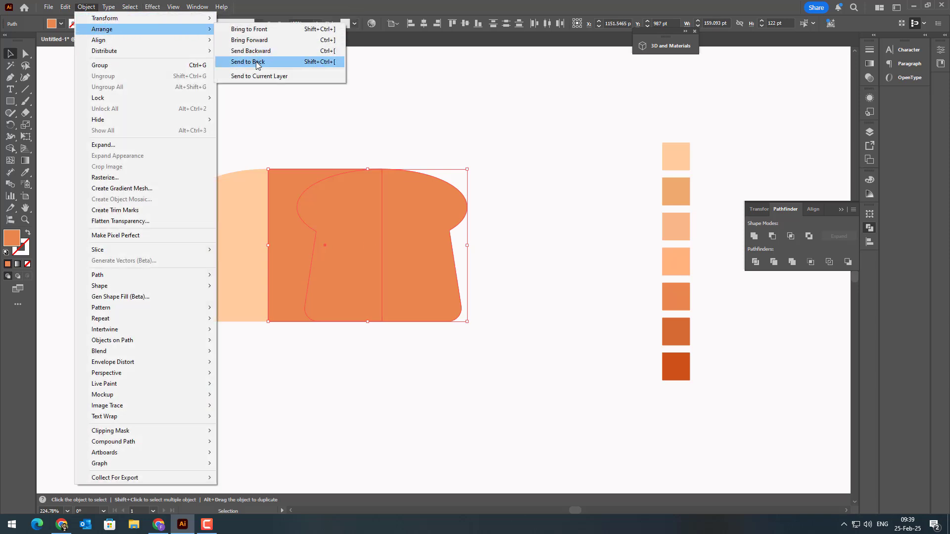
pyautogui.click(248, 61)
pyautogui.click(446, 458)
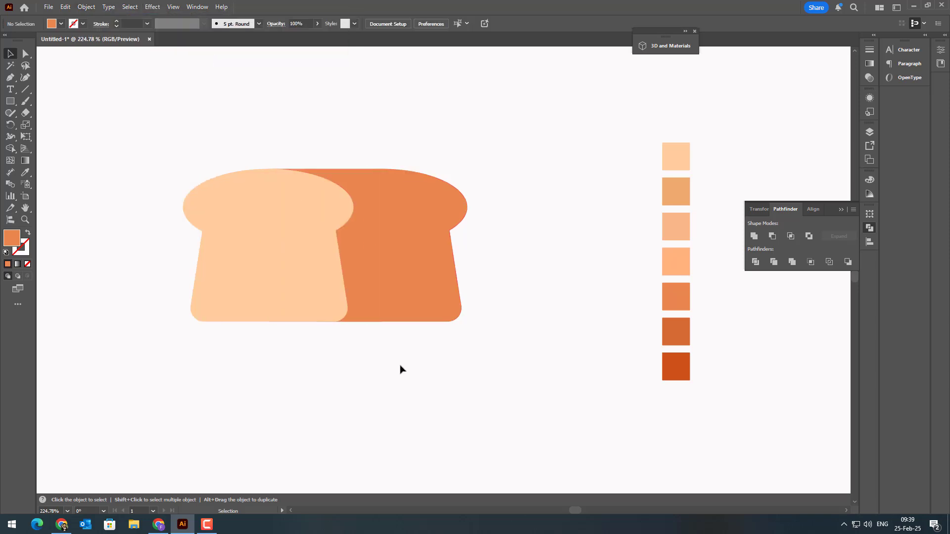
# Round the two inner neck corners of the peach front slice by about 5.1 pt.
pyautogui.click(31, 54)
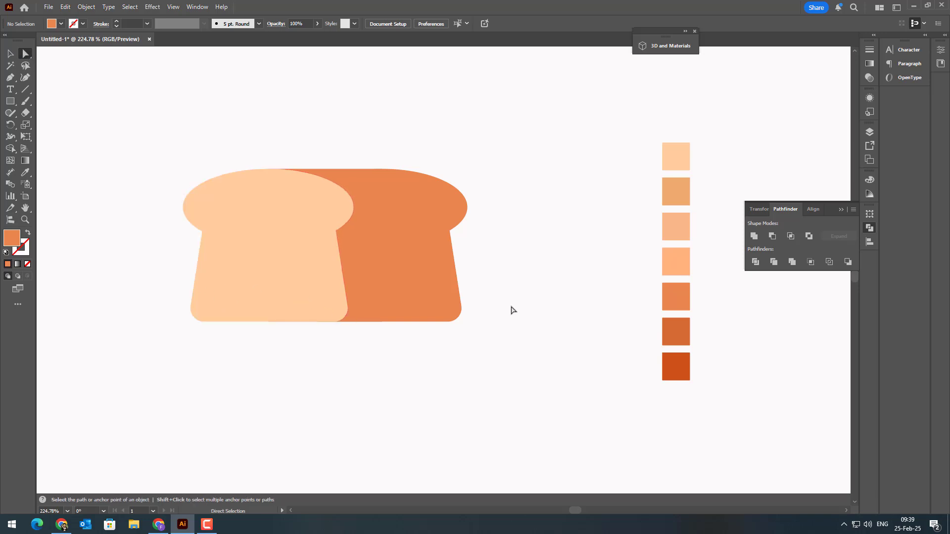
pyautogui.click(336, 233)
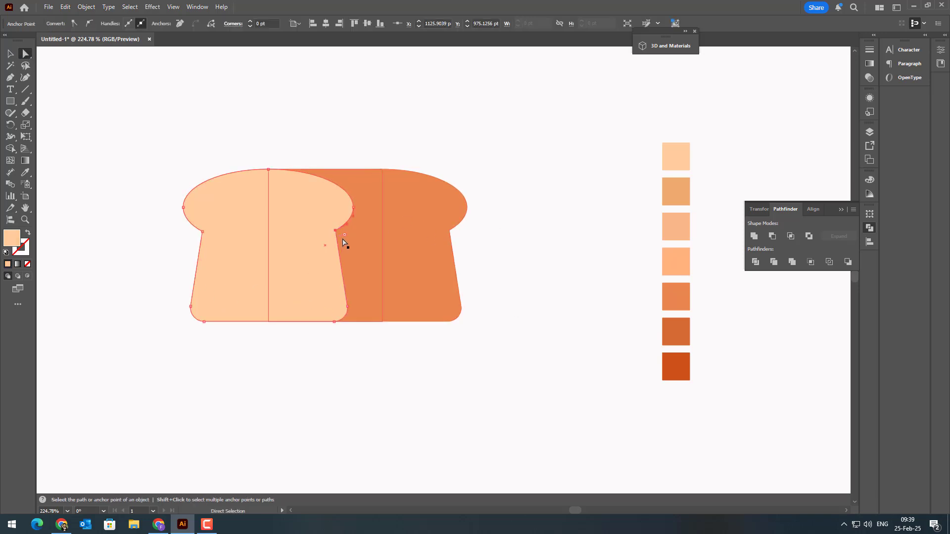
pyautogui.click(209, 235)
pyautogui.moveTo(347, 236); pyautogui.dragTo(348, 237)
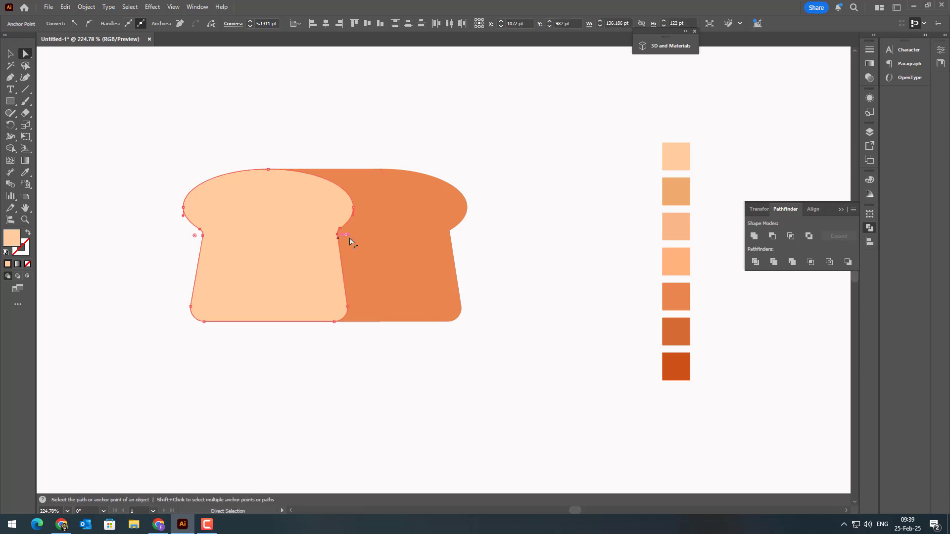
# Round the right neck corner of the orange back slice by about 8.8 pt.
pyautogui.click(450, 231)
pyautogui.click(529, 304)
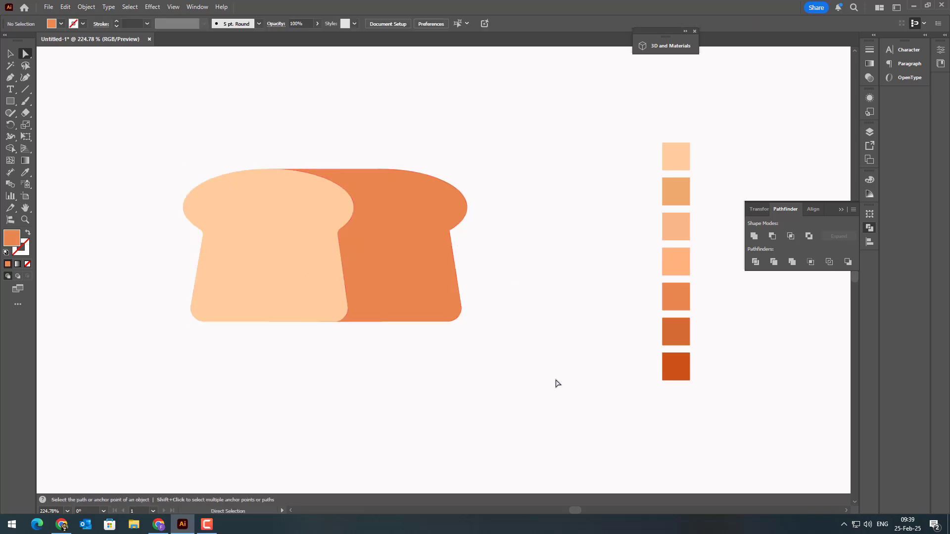
pyautogui.click(451, 237)
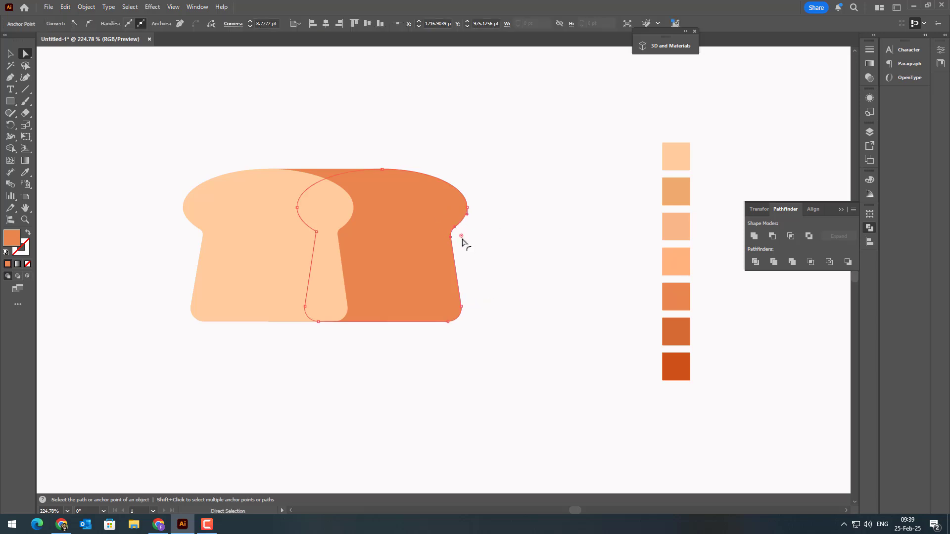
pyautogui.click(557, 352)
pyautogui.moveTo(558, 352); pyautogui.dragTo(557, 356)
pyautogui.click(11, 53)
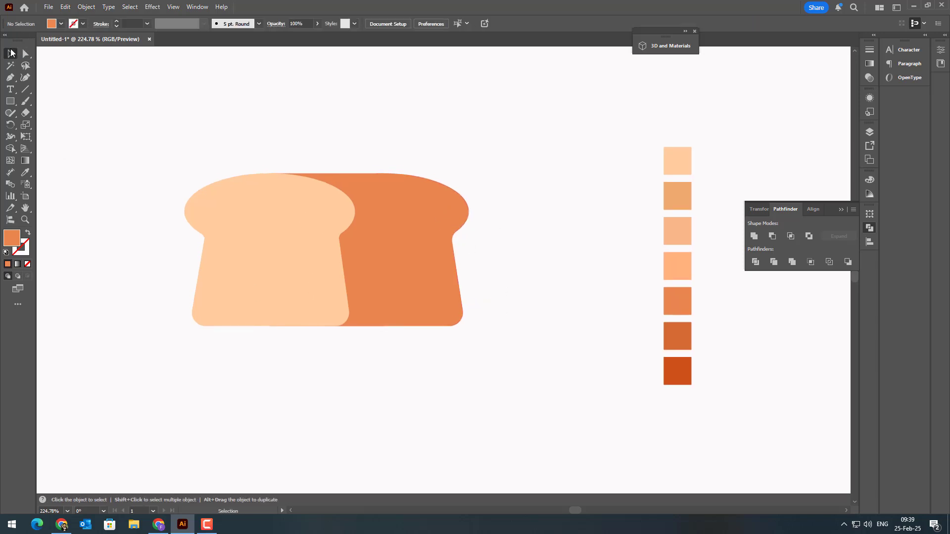
# Unite the orange rectangle and the orange back slice into one loaf side shape.
pyautogui.click(381, 253)
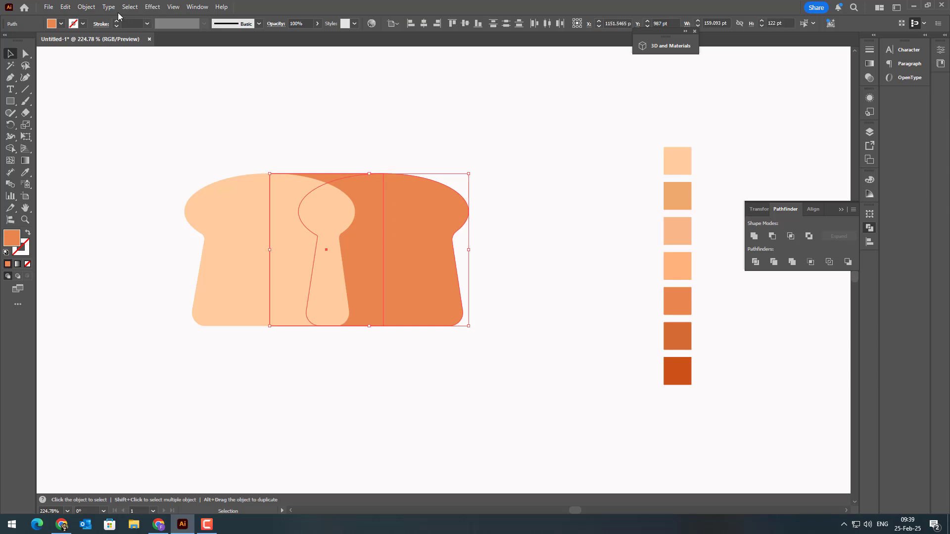
pyautogui.click(761, 235)
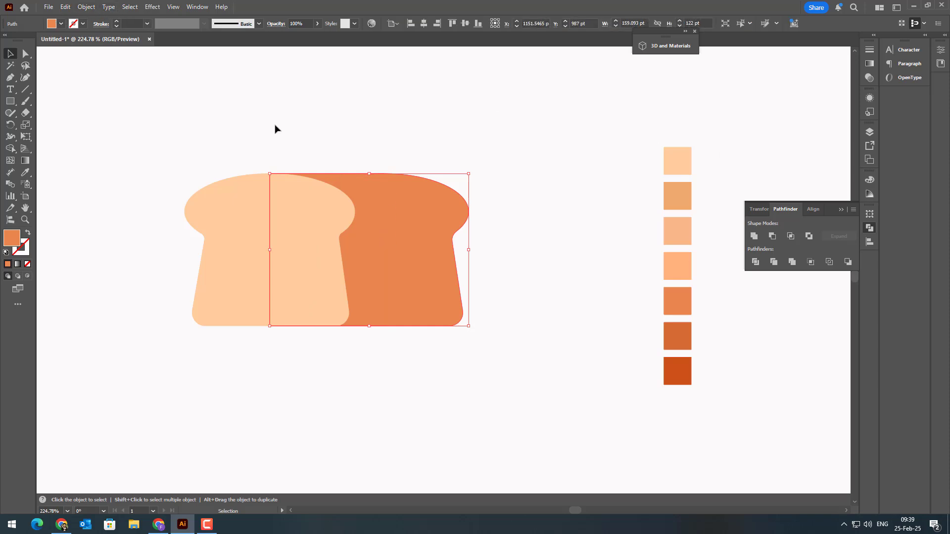
# Offset the path of the orange loaf side shape by -3 pt to create an inset copy.
pyautogui.click(86, 6)
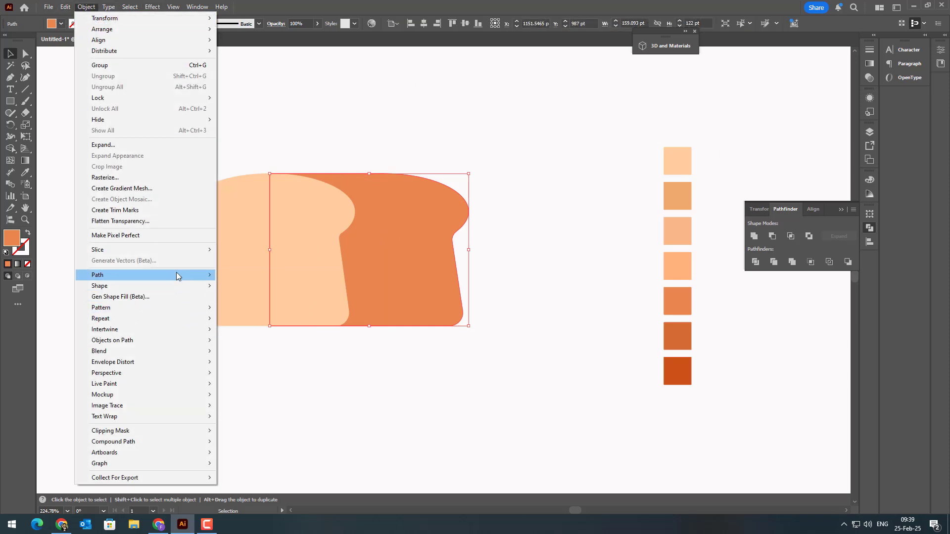
pyautogui.moveTo(176, 274)
pyautogui.click(247, 310)
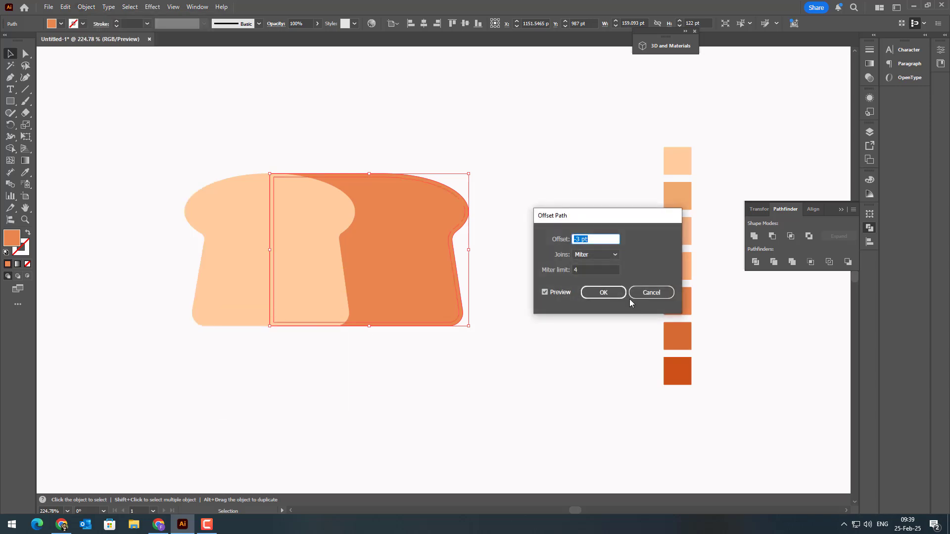
pyautogui.click(613, 296)
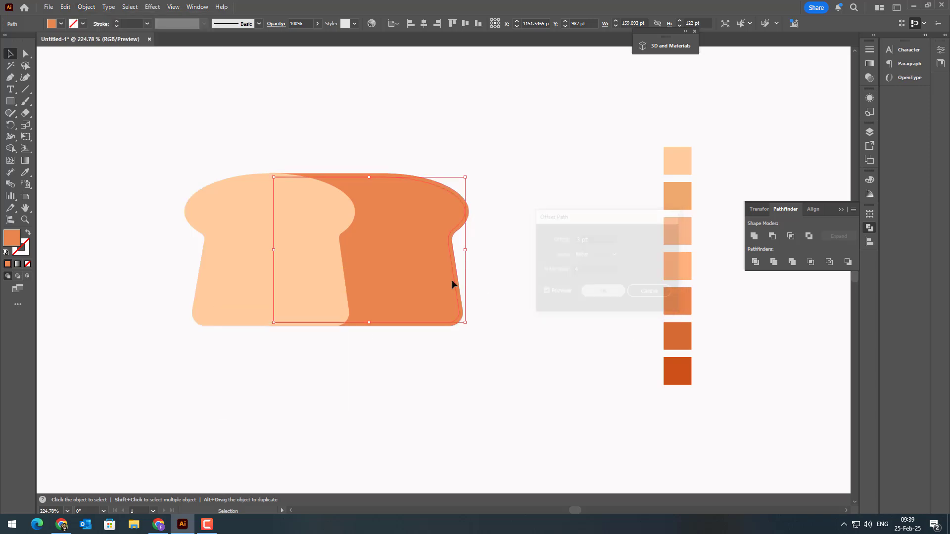
# Fill the inset copy of the loaf side with the second-darkest orange swatch of the palette.
pyautogui.click(25, 173)
pyautogui.click(677, 327)
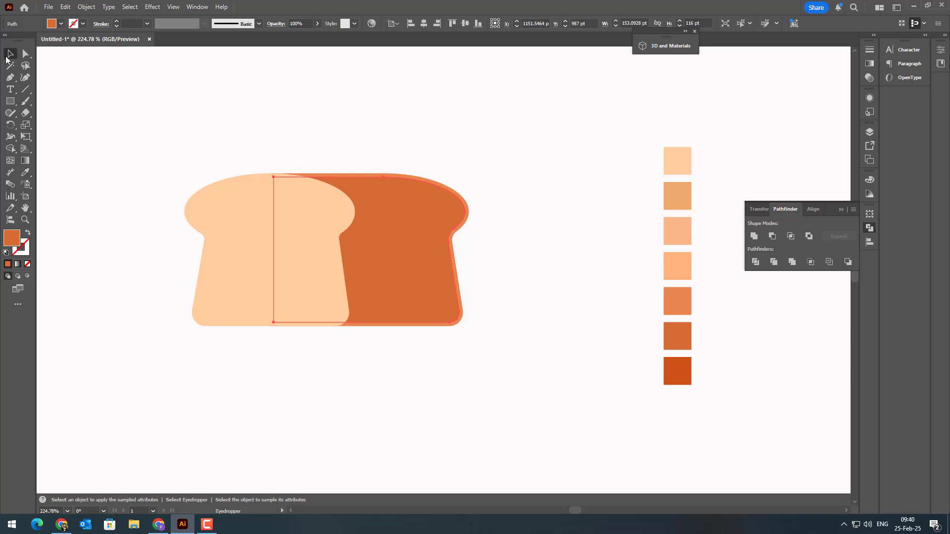
pyautogui.click(10, 53)
pyautogui.click(528, 265)
# Draw a rectangle about 183 × 34 pt across the loaf's upper edge and round its lower right corner by about 22.5 pt.
pyautogui.press('z')
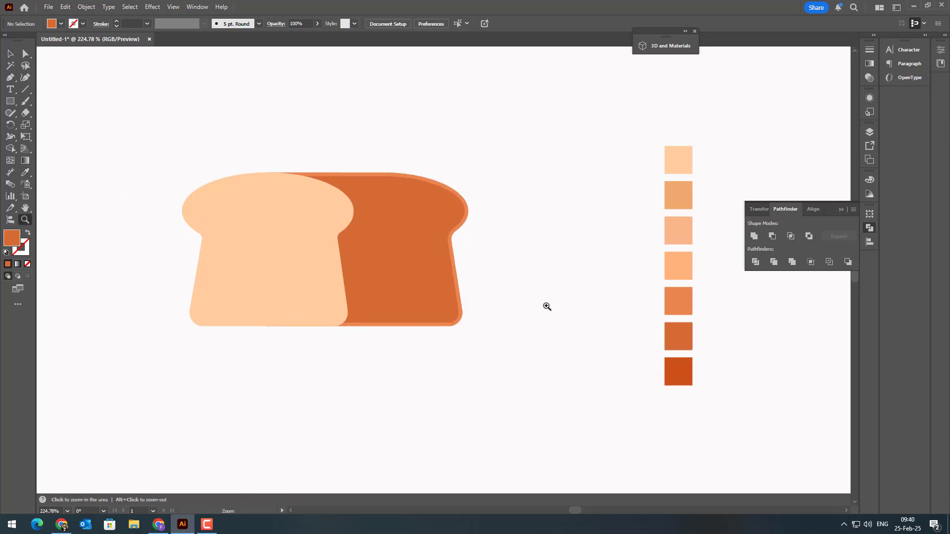
pyautogui.moveTo(547, 306); pyautogui.dragTo(574, 327)
pyautogui.click(11, 101)
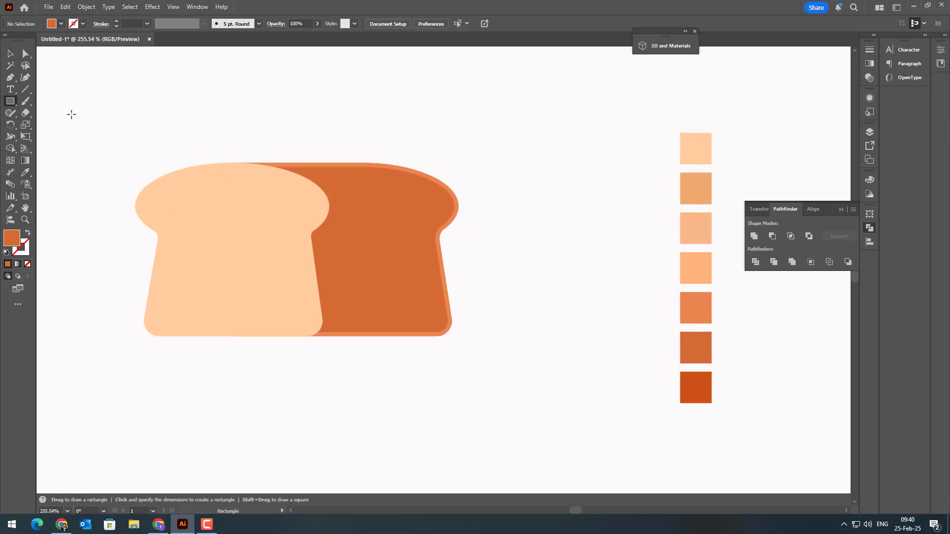
pyautogui.moveTo(175, 154); pyautogui.dragTo(375, 200)
pyautogui.press('a')
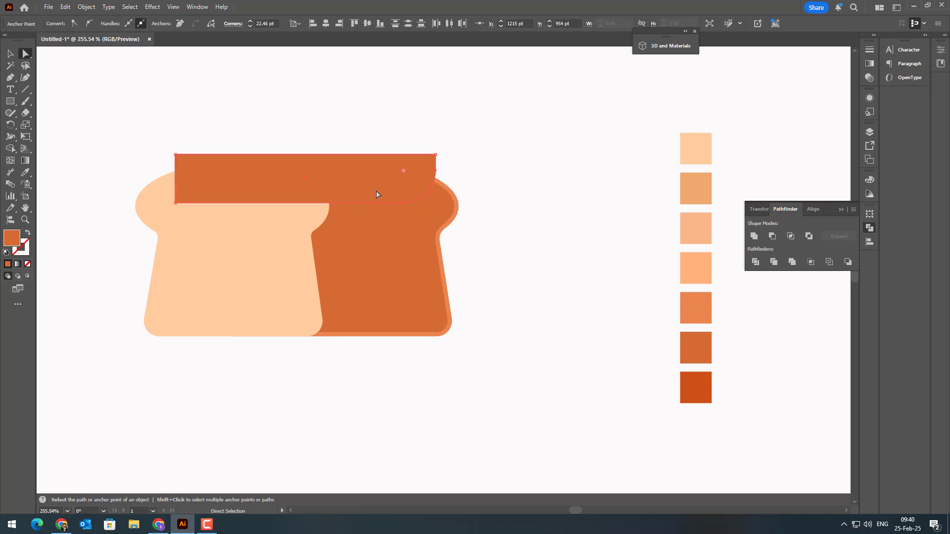
# Draw a second rectangle about 148 × 42 pt across the middle of the loaf and round its lower right corner.
pyautogui.press('m')
pyautogui.moveTo(228, 240); pyautogui.dragTo(433, 303)
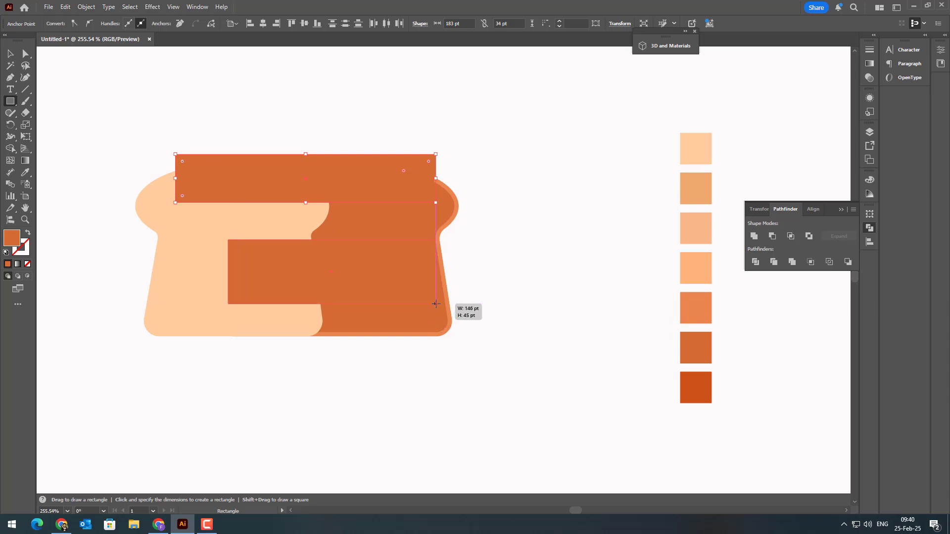
pyautogui.moveTo(440, 303); pyautogui.dragTo(403, 283)
pyautogui.click(25, 53)
pyautogui.click(439, 300)
# Send both rectangles and the loaf side shapes to the back, behind the peach front slice.
pyautogui.press('v')
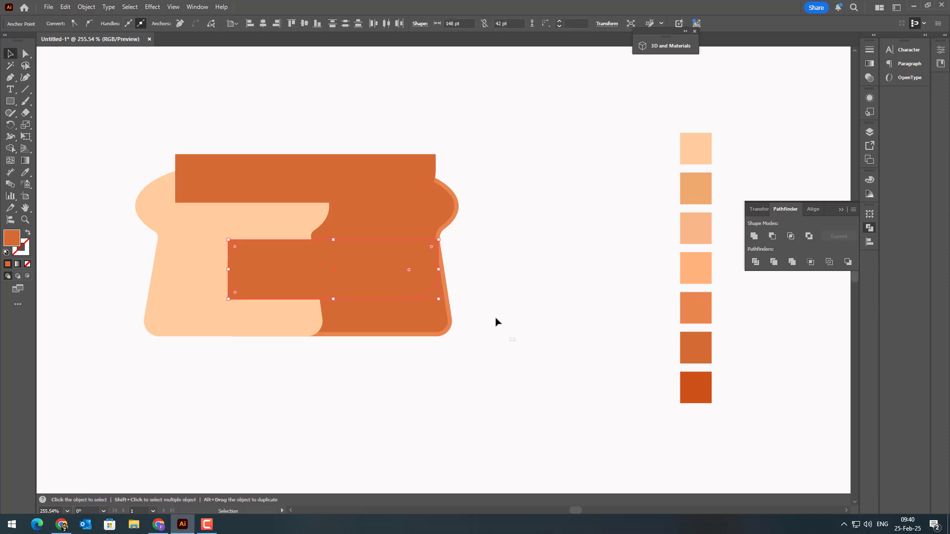
pyautogui.moveTo(496, 322); pyautogui.dragTo(377, 119)
pyautogui.click(83, 10)
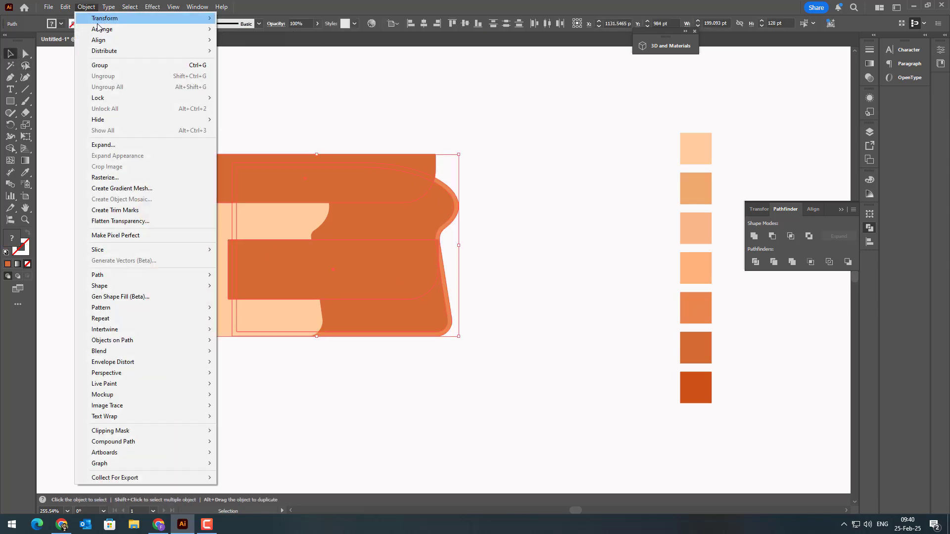
pyautogui.moveTo(152, 31)
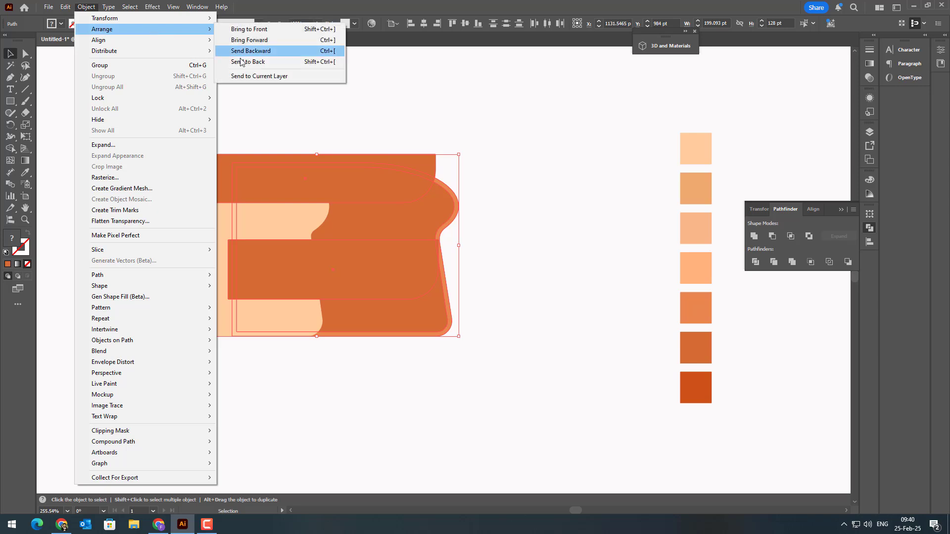
pyautogui.click(240, 62)
pyautogui.click(716, 273)
# Subtract the two rectangles from the dark orange inset shape, leaving two dark shadow bands on the loaf side.
pyautogui.click(434, 333)
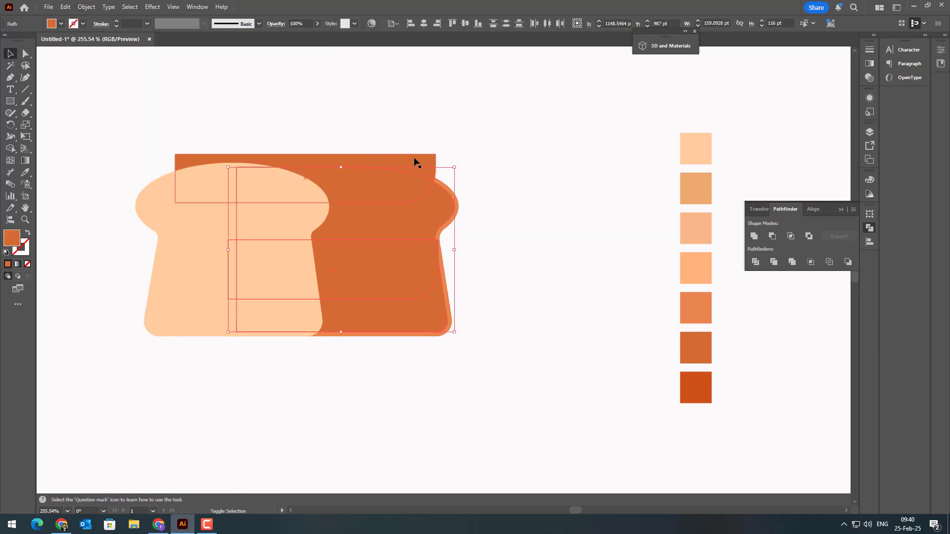
pyautogui.keyDown('shift'); pyautogui.click(429, 158); pyautogui.keyUp('shift')
pyautogui.click(772, 237)
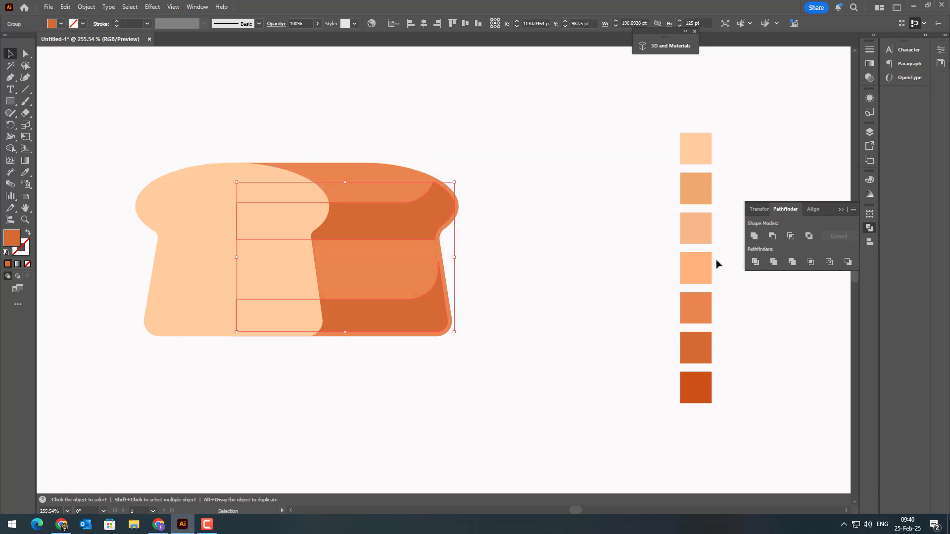
pyautogui.click(562, 334)
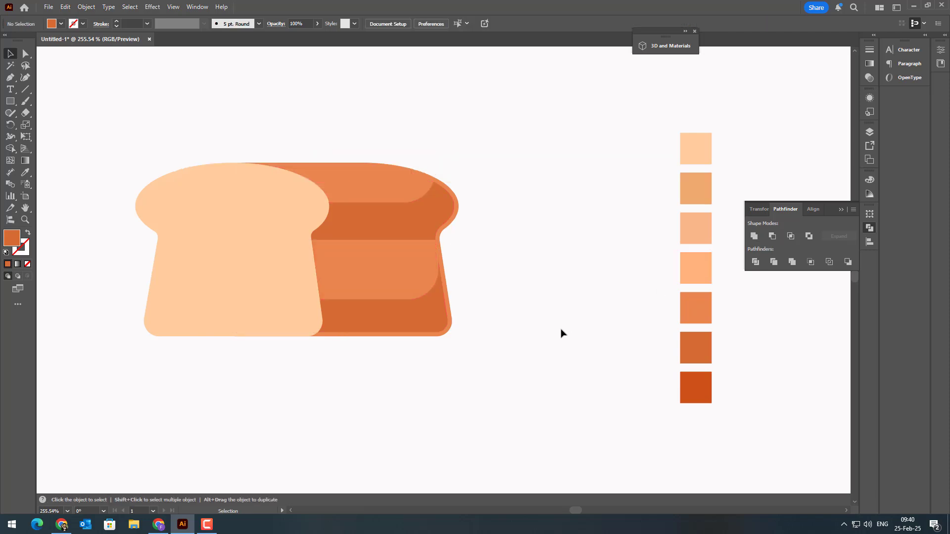
# Slightly round the pointed upper tip of the lower dark shadow band on the loaf side.
pyautogui.click(25, 55)
pyautogui.click(439, 261)
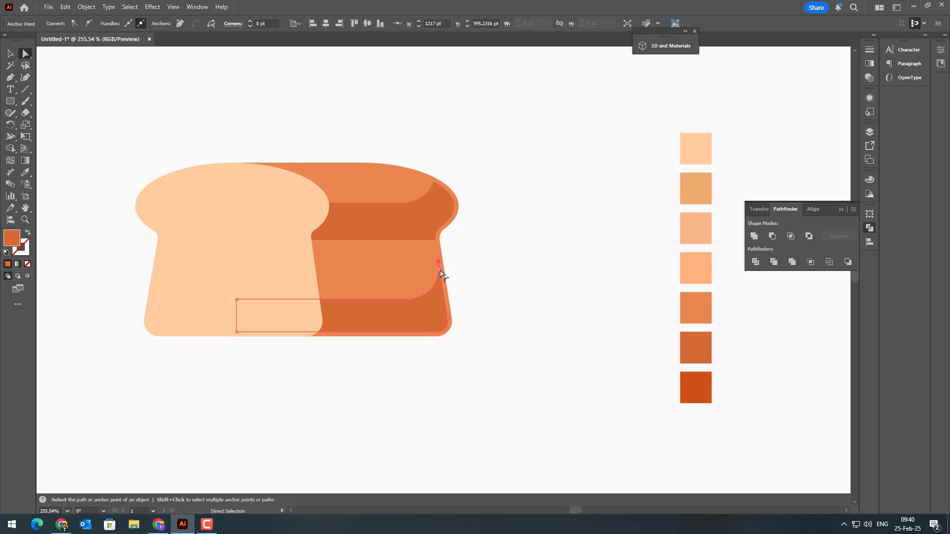
pyautogui.click(531, 294)
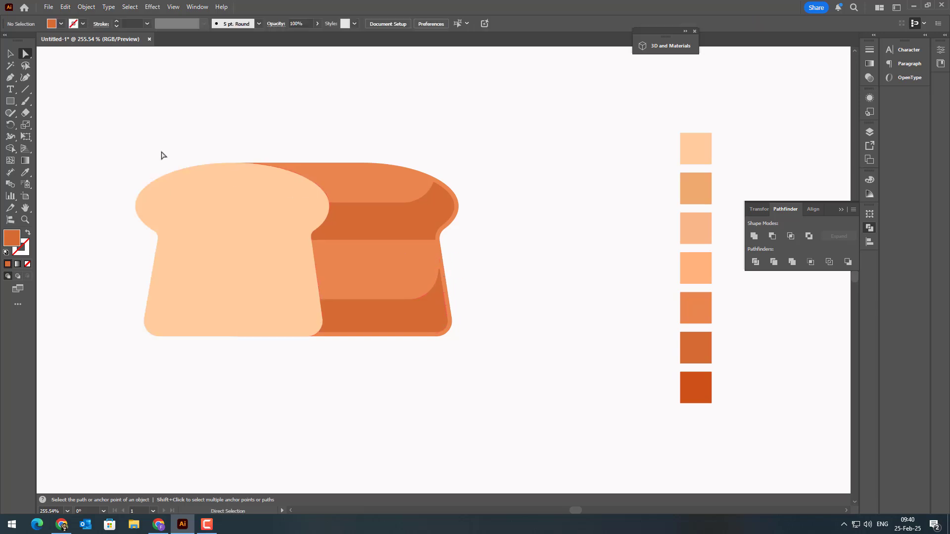
pyautogui.press('v')
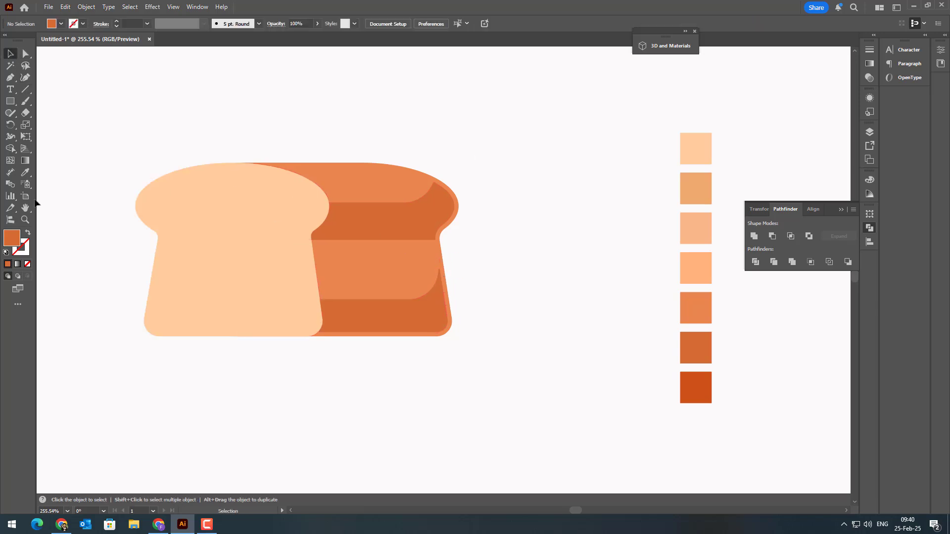
# Draw a highlight rectangle about 102 × 19 pt near the loaf's upper edge and fill it with the fourth swatch, light orange.
pyautogui.click(10, 103)
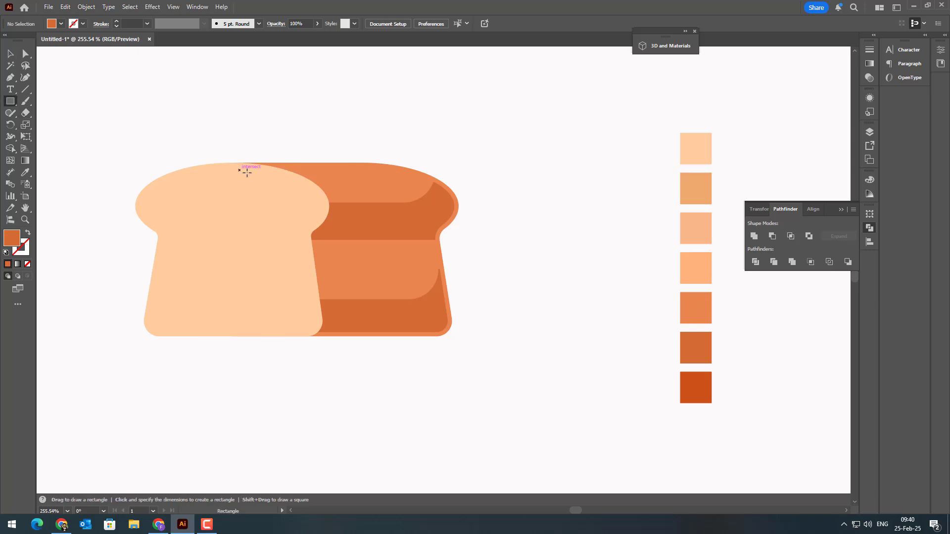
pyautogui.moveTo(240, 171); pyautogui.dragTo(384, 198)
pyautogui.click(26, 172)
pyautogui.click(710, 267)
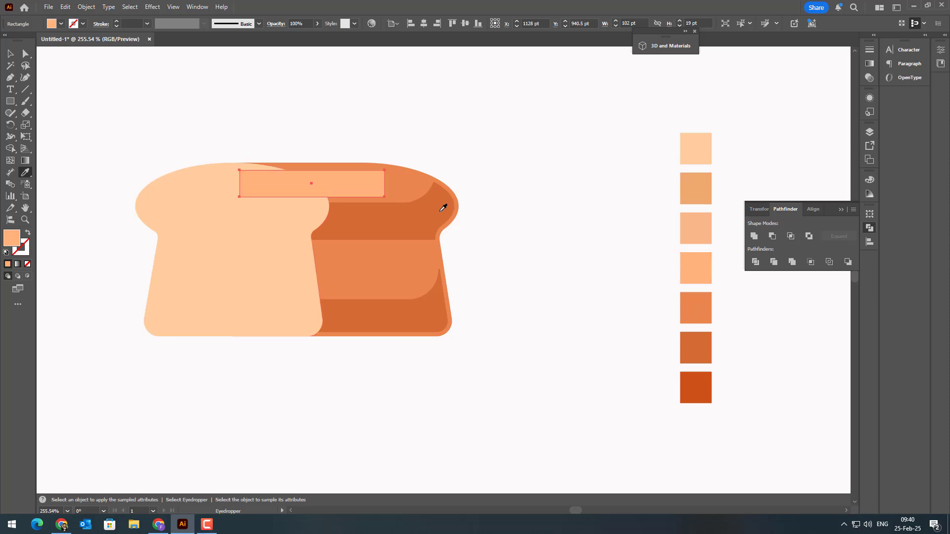
# Round the upper right corner of the light orange highlight rectangle.
pyautogui.click(26, 54)
pyautogui.moveTo(385, 176); pyautogui.dragTo(354, 185)
pyautogui.click(461, 125)
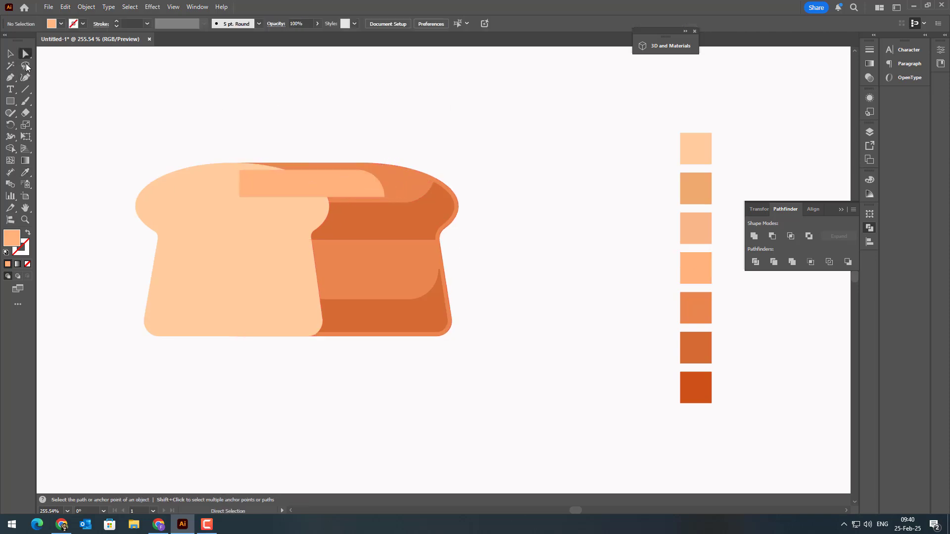
# Send the highlight, the dark bands and the orange loaf side to the back, behind the front slice.
pyautogui.click(10, 57)
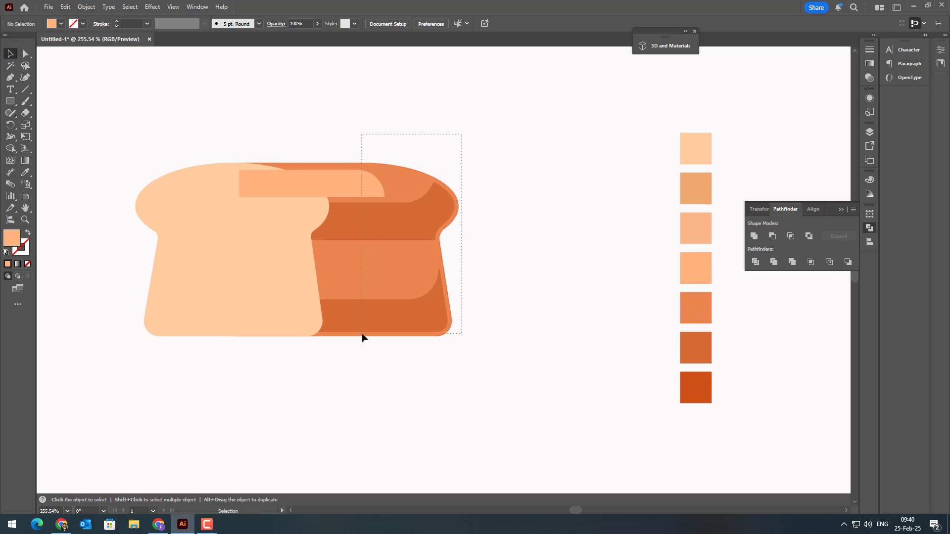
pyautogui.moveTo(362, 338); pyautogui.dragTo(361, 340)
pyautogui.click(86, 7)
pyautogui.moveTo(94, 26)
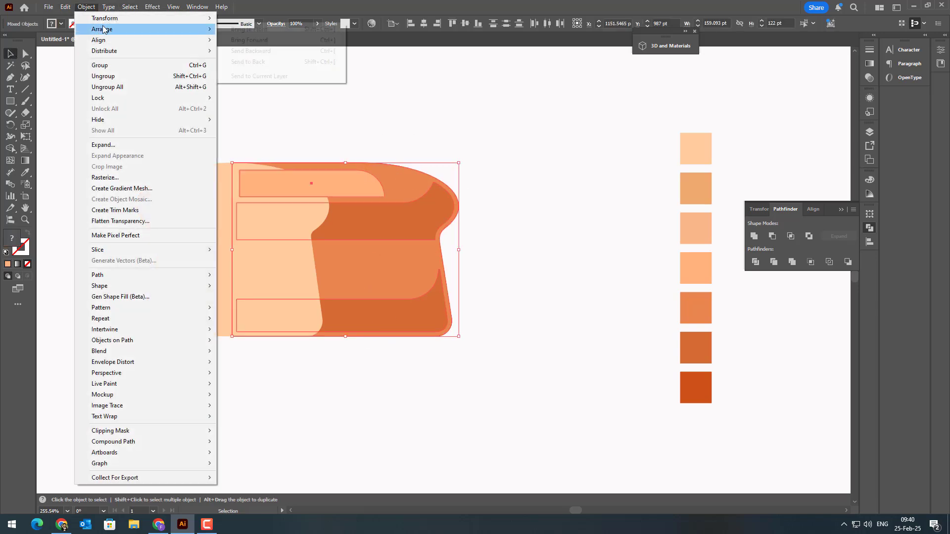
pyautogui.click(247, 62)
pyautogui.click(552, 277)
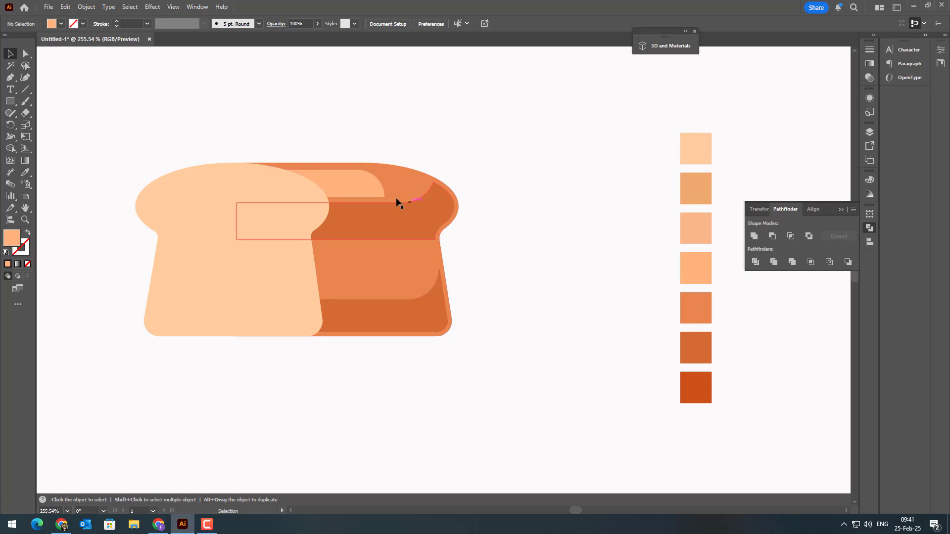
# Offset the path of the peach front slice by -7 pt to create an inner crumb shape.
pyautogui.moveTo(543, 339); pyautogui.dragTo(560, 332)
pyautogui.click(262, 217)
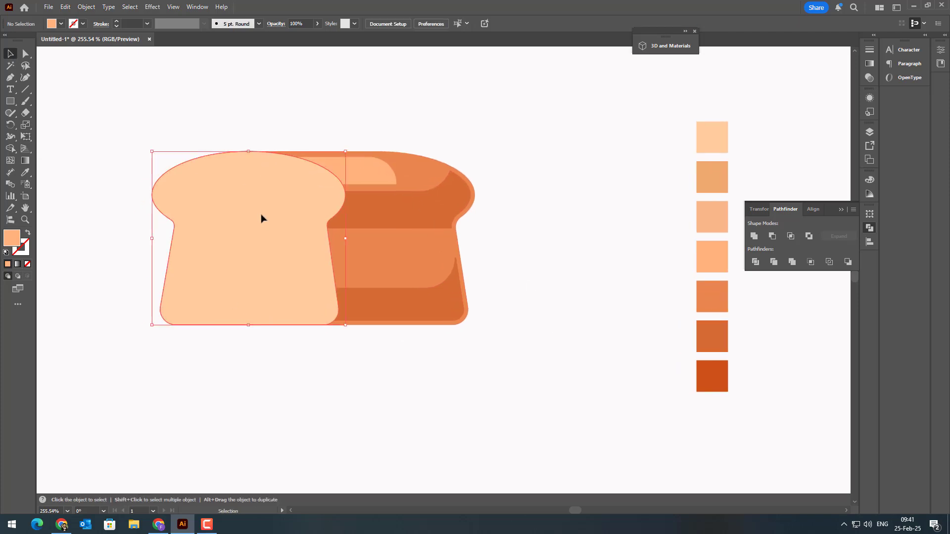
pyautogui.click(86, 6)
pyautogui.moveTo(178, 275)
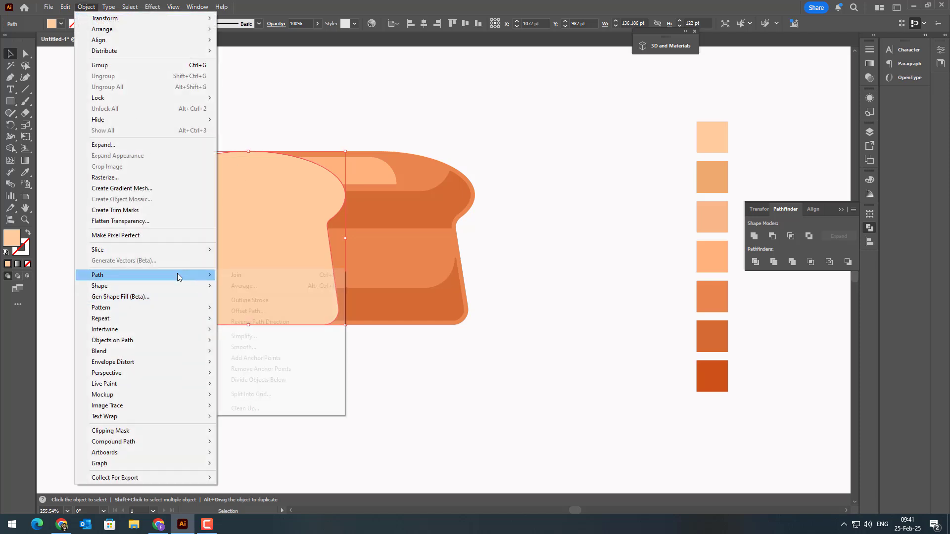
pyautogui.click(269, 309)
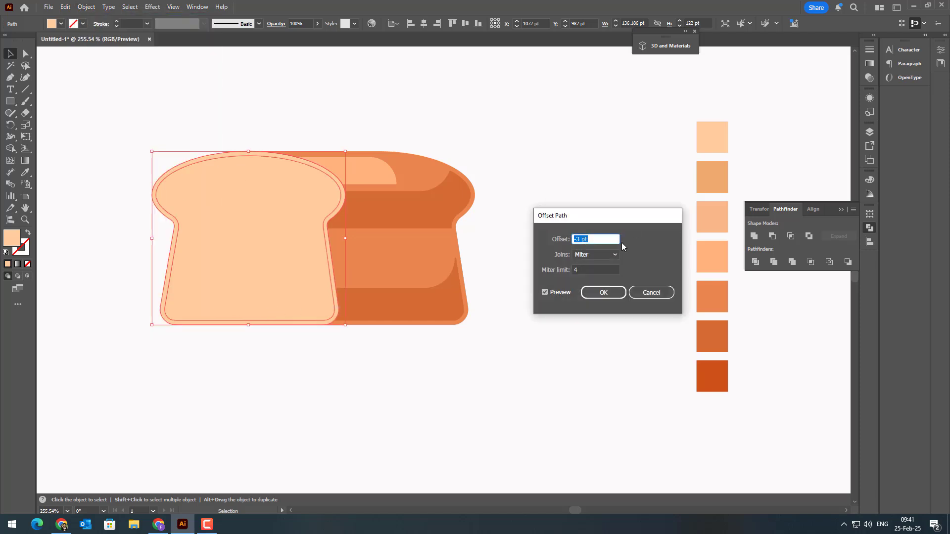
pyautogui.write('-7')
pyautogui.press('Tab')
pyautogui.click(605, 295)
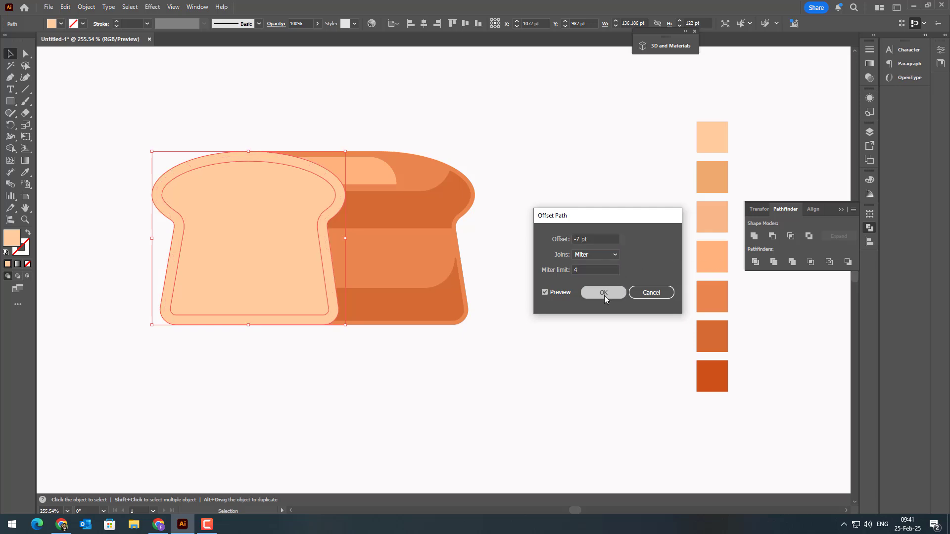
# Recolour the outer front slice with the third palette swatch, light salmon, to form a crust around the crumb.
pyautogui.click(329, 280)
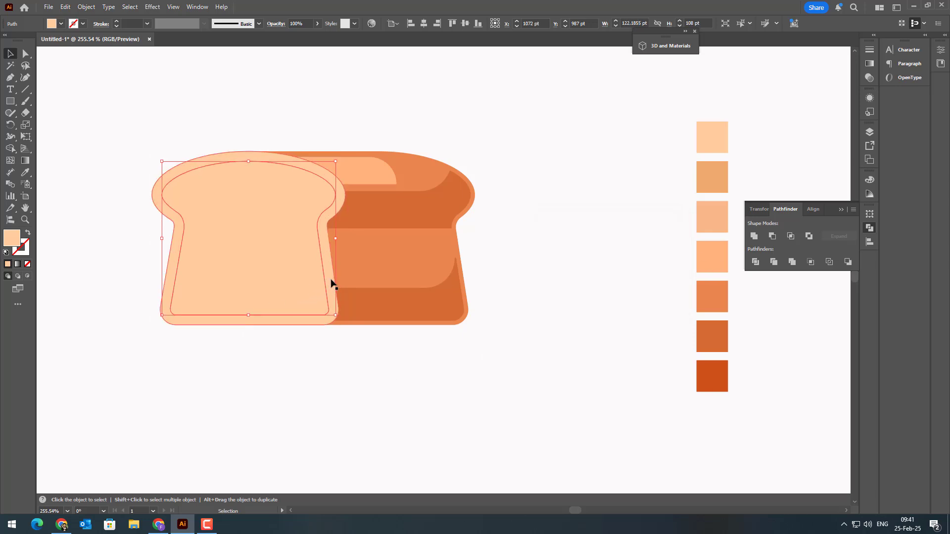
pyautogui.click(27, 172)
pyautogui.click(708, 190)
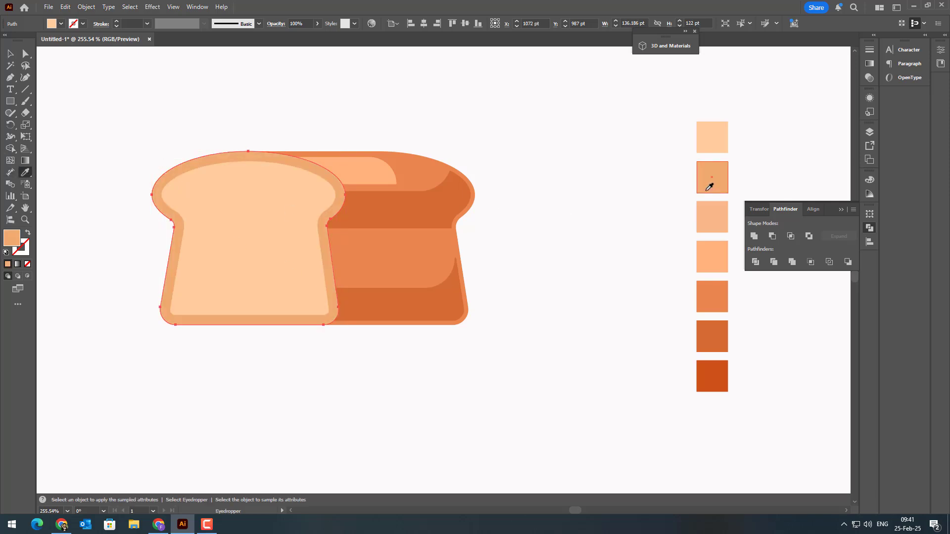
pyautogui.click(713, 211)
pyautogui.click(11, 53)
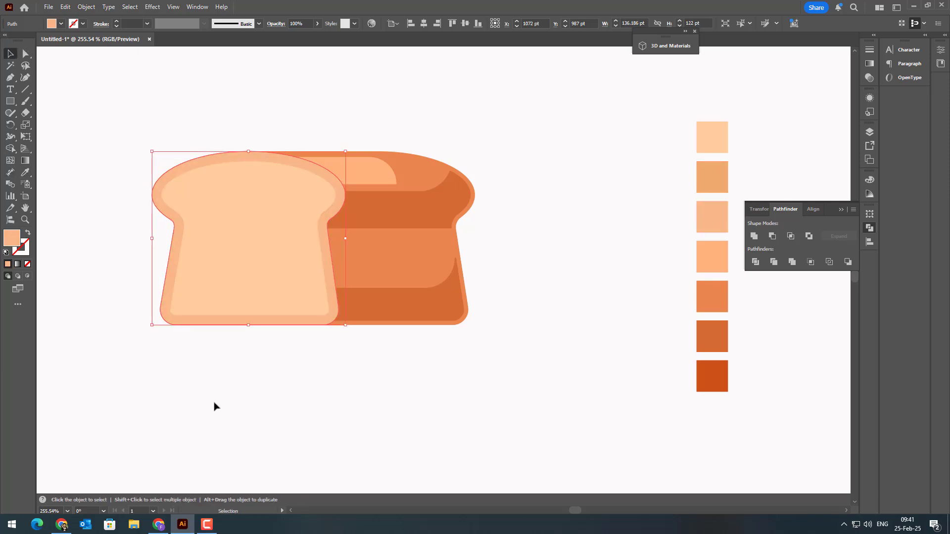
pyautogui.click(230, 398)
# Draw six small ellipses as crumb holes on the front slice, three near its upper left and three near its lower right.
pyautogui.moveTo(380, 407); pyautogui.dragTo(379, 419)
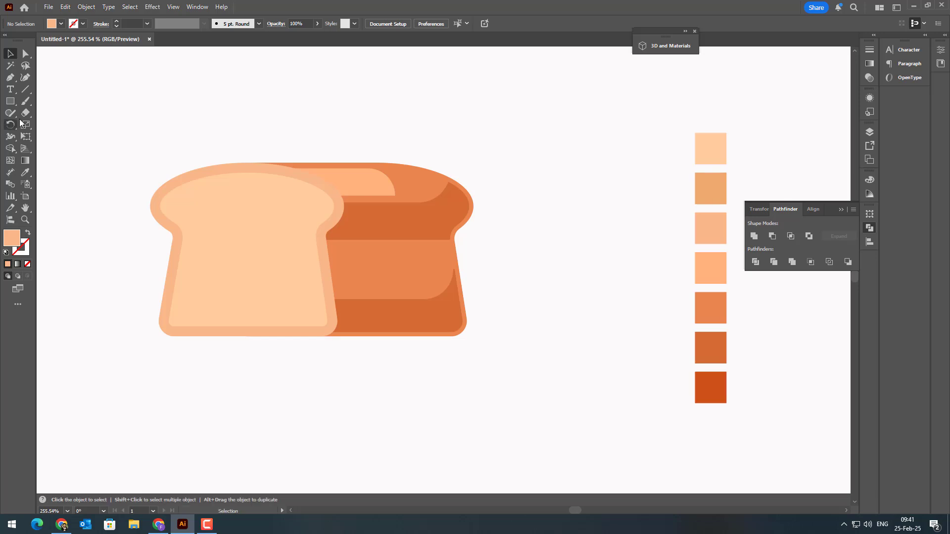
pyautogui.click(3, 99)
pyautogui.click(59, 126)
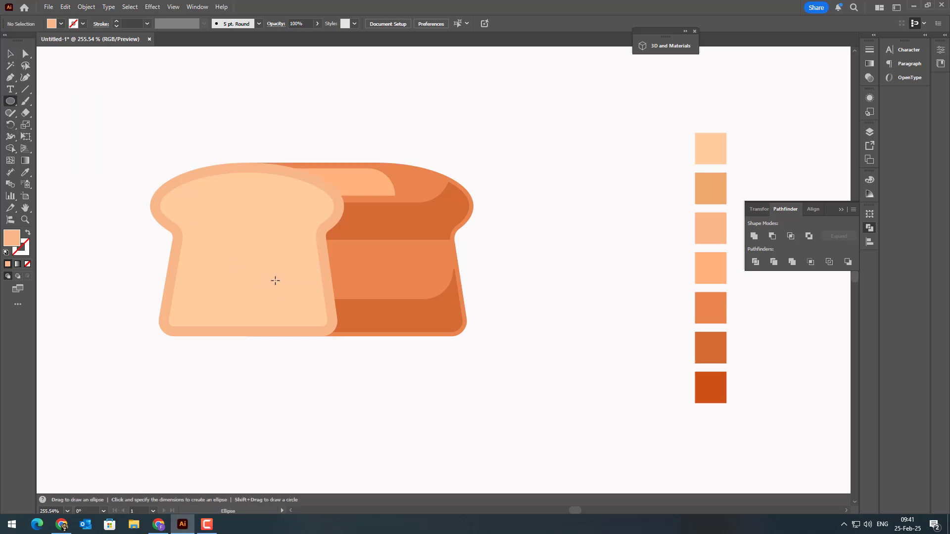
pyautogui.moveTo(275, 281); pyautogui.dragTo(299, 311)
pyautogui.moveTo(203, 196)
pyautogui.mouseDown()
pyautogui.moveTo(213, 213)
pyautogui.moveTo(198, 219)
pyautogui.moveTo(212, 234)
pyautogui.mouseUp()
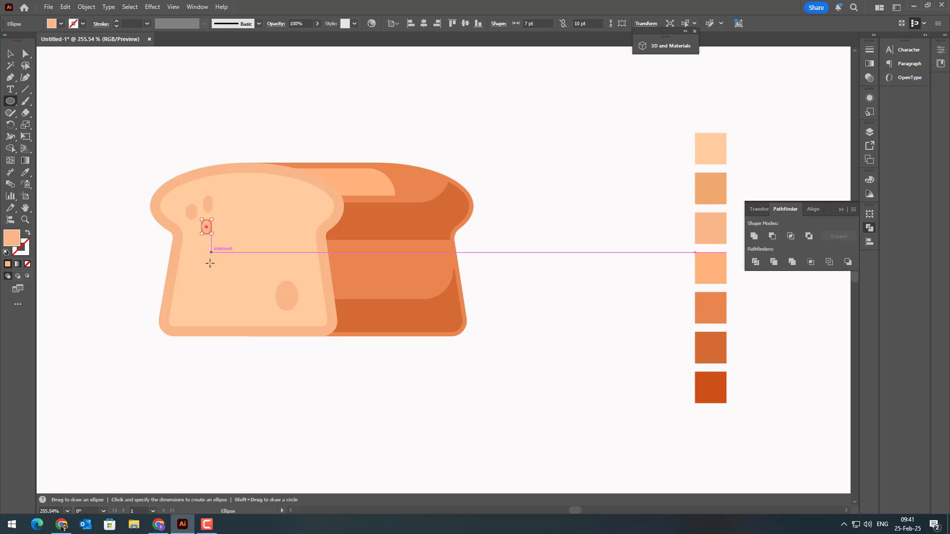
pyautogui.moveTo(191, 288); pyautogui.dragTo(309, 275)
pyautogui.moveTo(307, 281); pyautogui.dragTo(317, 310)
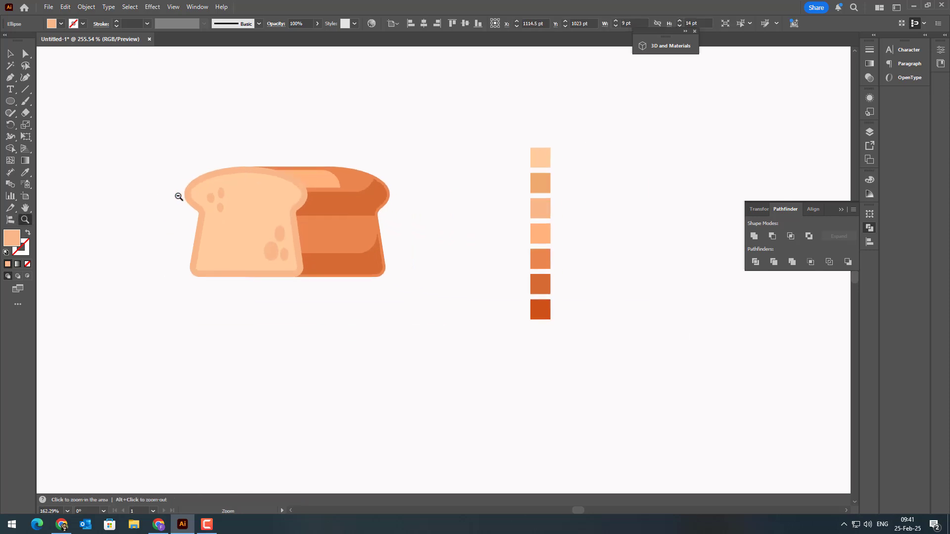
# Save the upper dark band's fill, R=214 G=106 B=52, as a new global swatch in the Swatches panel.
pyautogui.scroll(3, 178, 195)
pyautogui.click(198, 8)
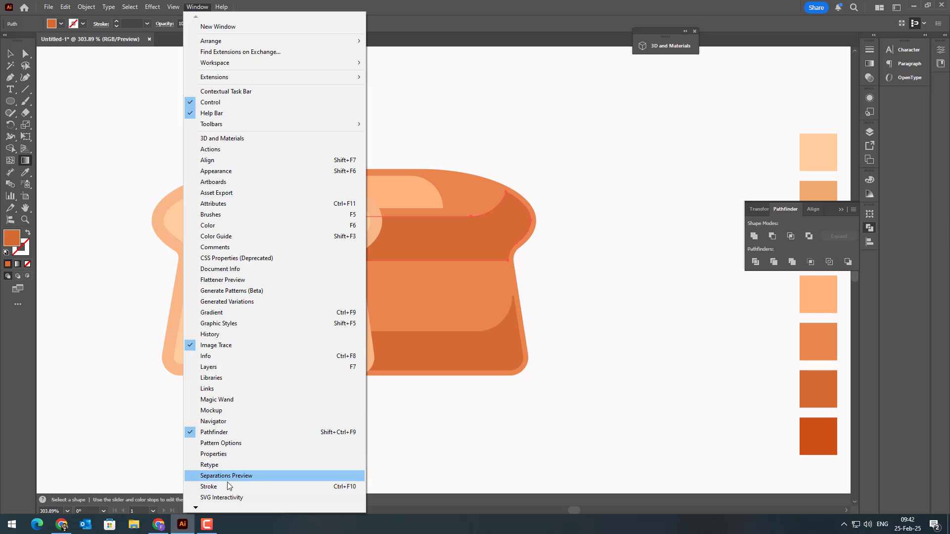
pyautogui.moveTo(197, 508)
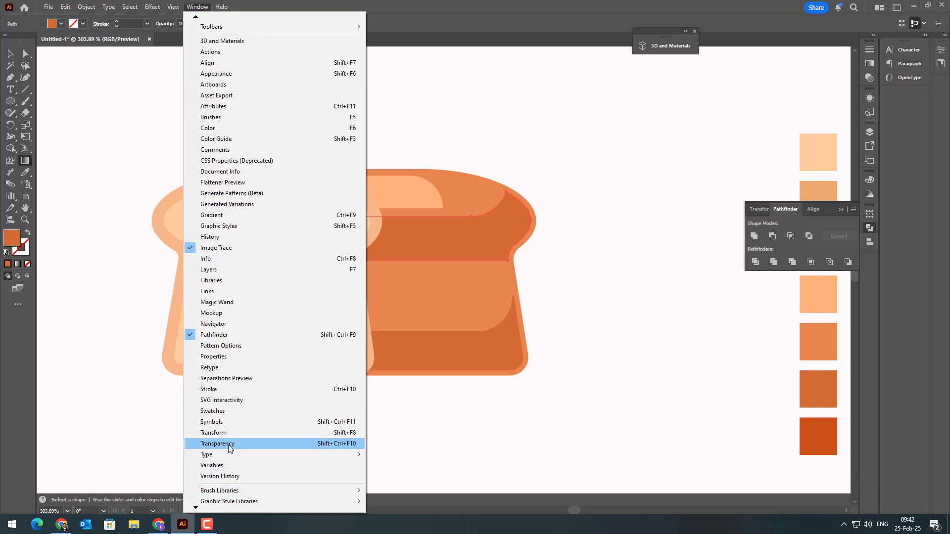
pyautogui.click(230, 410)
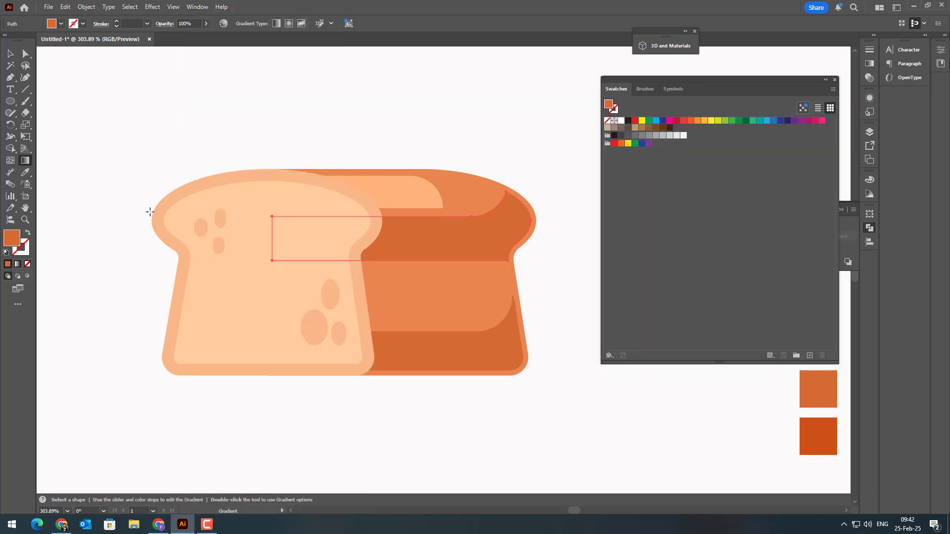
pyautogui.click(808, 355)
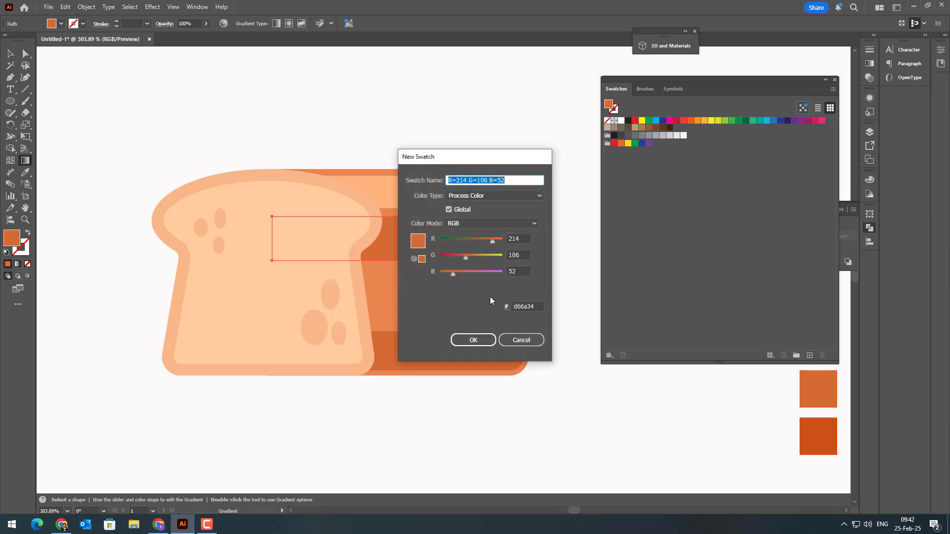
pyautogui.press('Return')
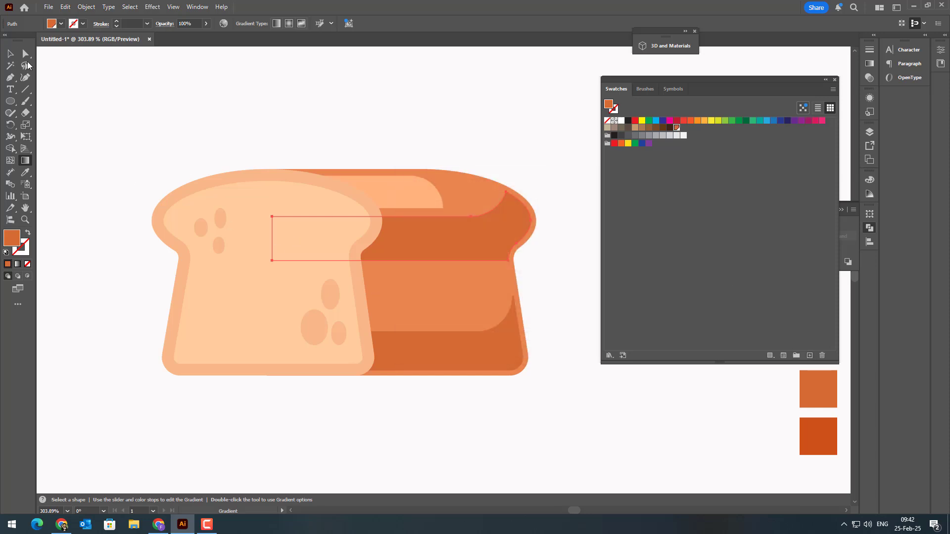
# Save the orange fill of the loaf side as another new swatch.
pyautogui.press('a')
pyautogui.click(458, 296)
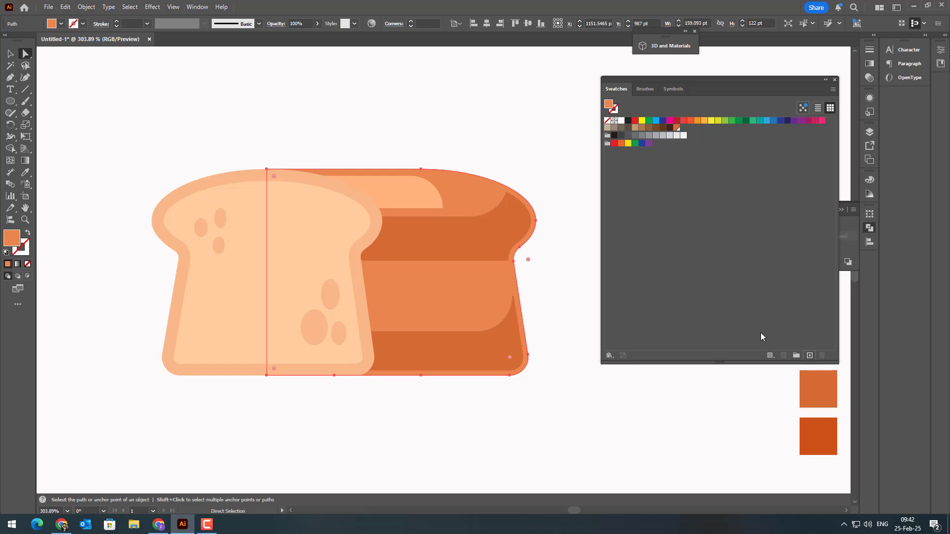
pyautogui.click(809, 355)
pyautogui.click(469, 339)
# Apply a linear gradient to the upper dark band, running vertically from its top edge to its bottom edge.
pyautogui.click(510, 256)
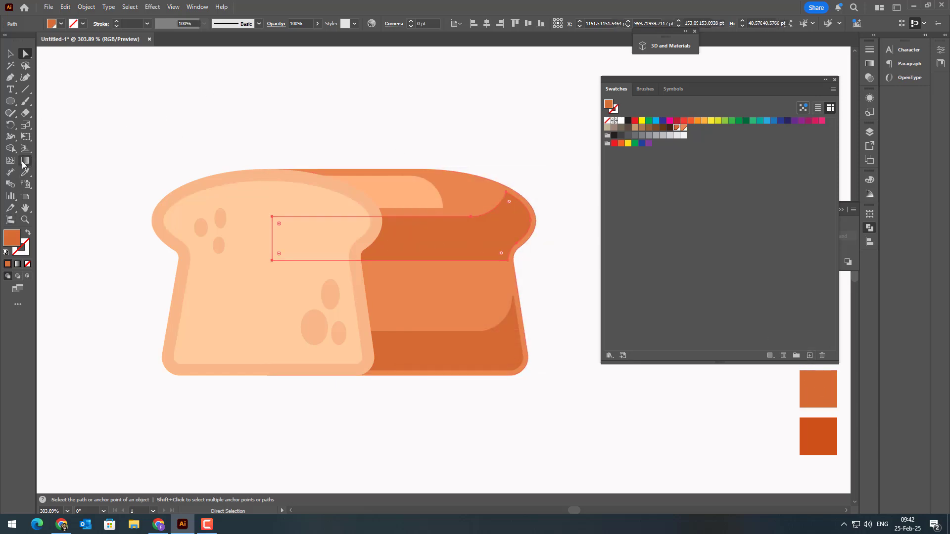
pyautogui.press('g')
pyautogui.click(455, 237)
pyautogui.moveTo(449, 214); pyautogui.dragTo(449, 266)
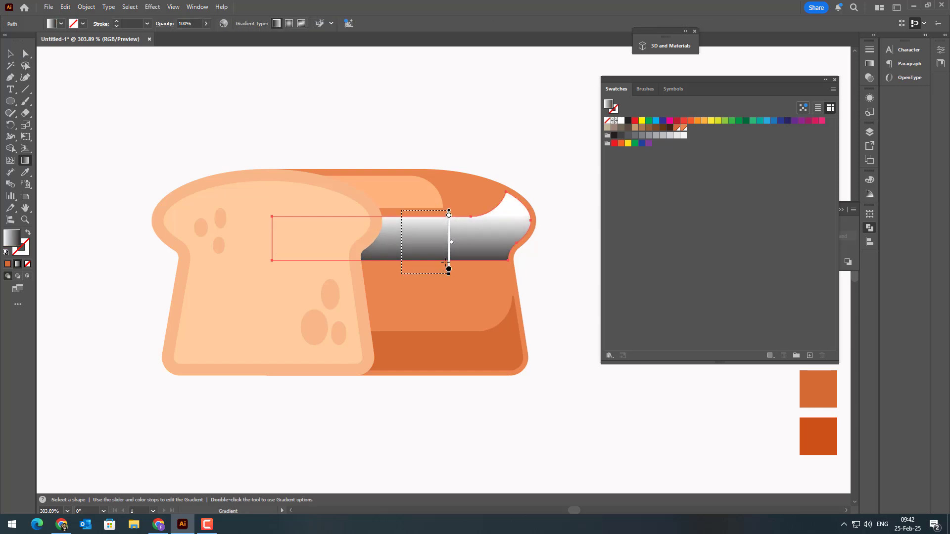
# Colour the upper band's gradient stops with the saved swatches, dark orange at the top and the loaf side's orange at the bottom.
pyautogui.moveTo(449, 214); pyautogui.dragTo(402, 214)
pyautogui.doubleClick(401, 215)
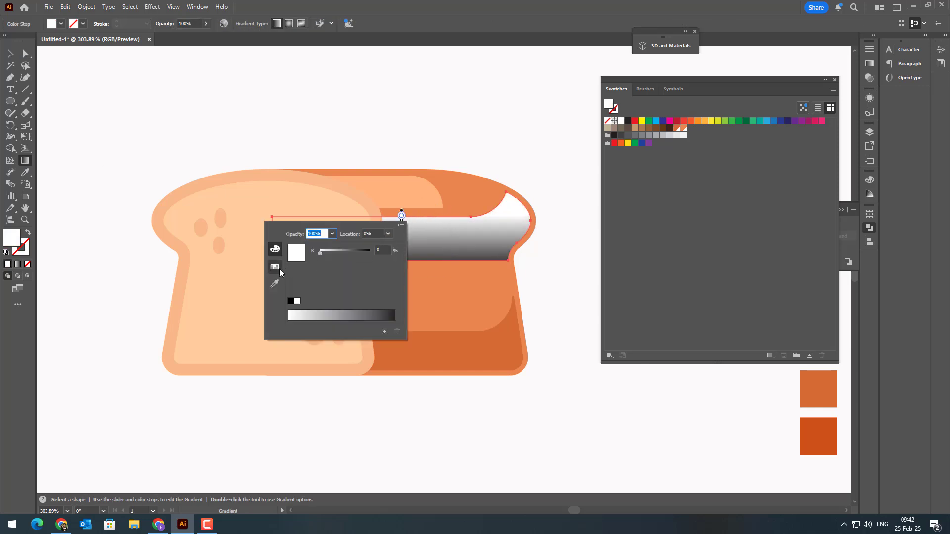
pyautogui.click(274, 267)
pyautogui.click(349, 264)
pyautogui.click(412, 268)
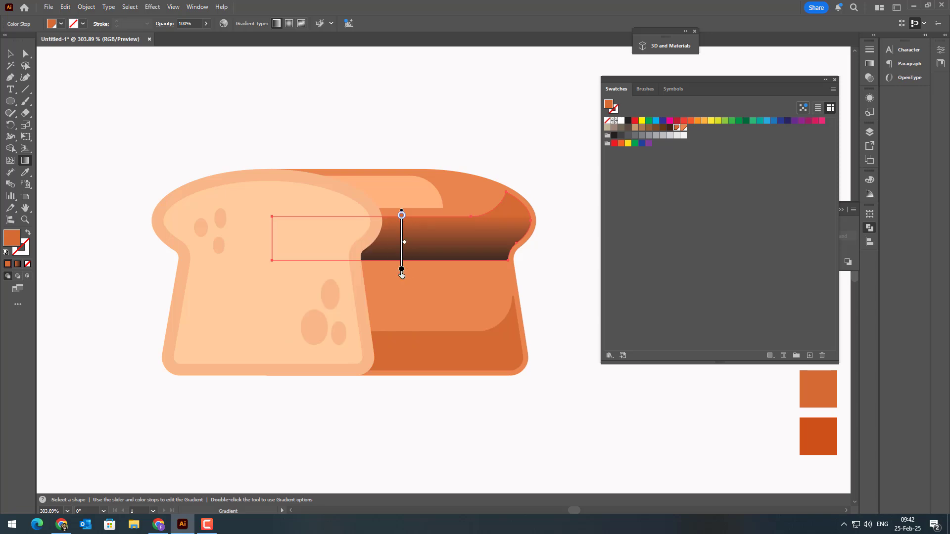
pyautogui.doubleClick(401, 270)
pyautogui.click(352, 314)
pyautogui.press('z')
pyautogui.moveTo(484, 214); pyautogui.dragTo(489, 315)
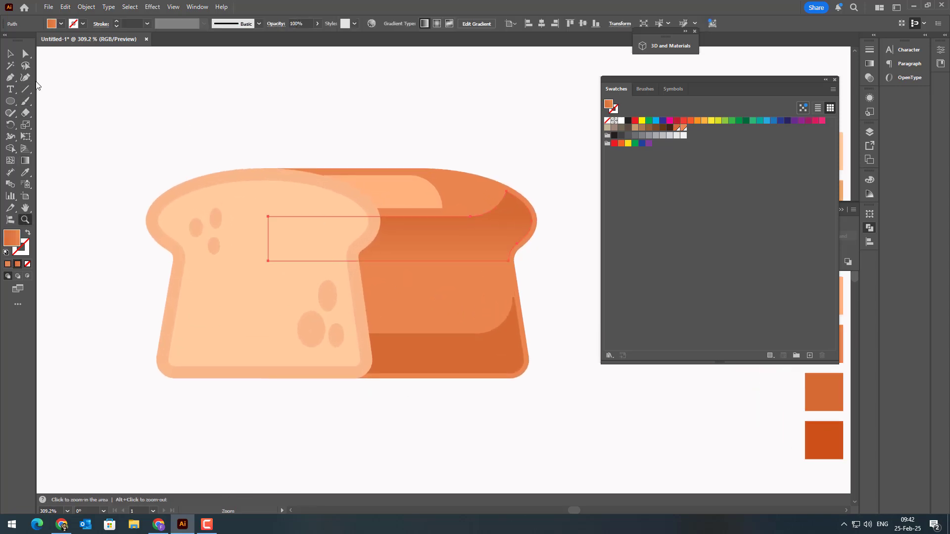
# Ungroup the upper and lower dark bands on the loaf side.
pyautogui.press('v')
pyautogui.click(500, 363)
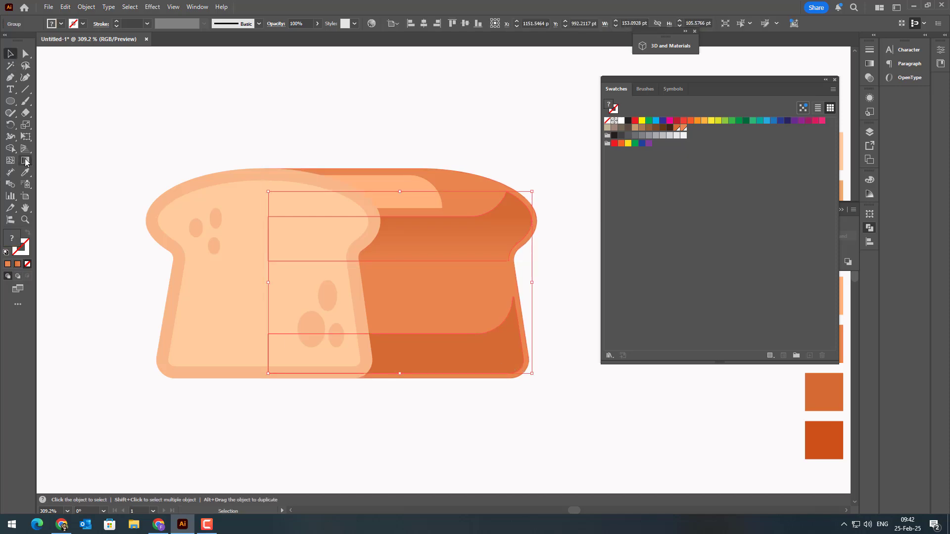
pyautogui.rightClick(498, 348)
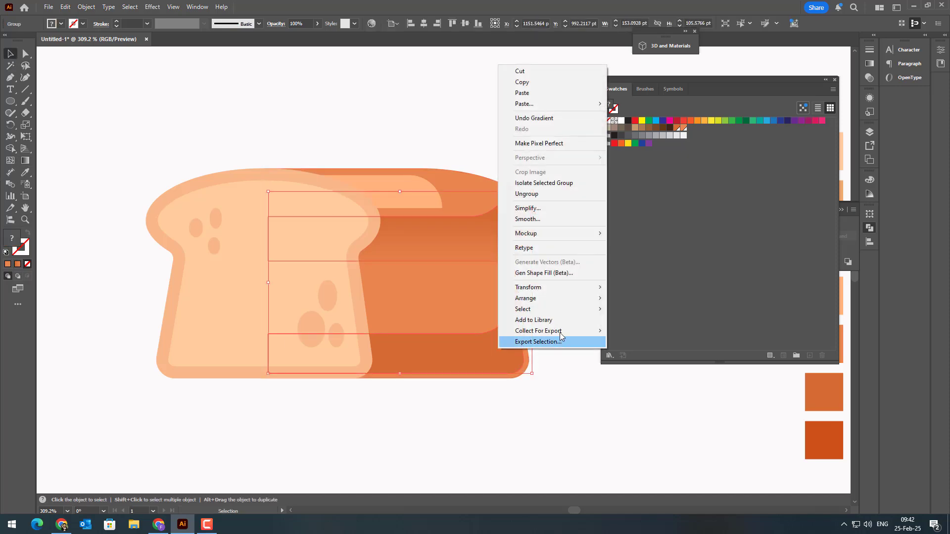
pyautogui.click(549, 198)
pyautogui.click(543, 366)
# Apply the same orange gradient to the lower band, fading vertically from light orange at its top to dark orange at its base.
pyautogui.click(459, 336)
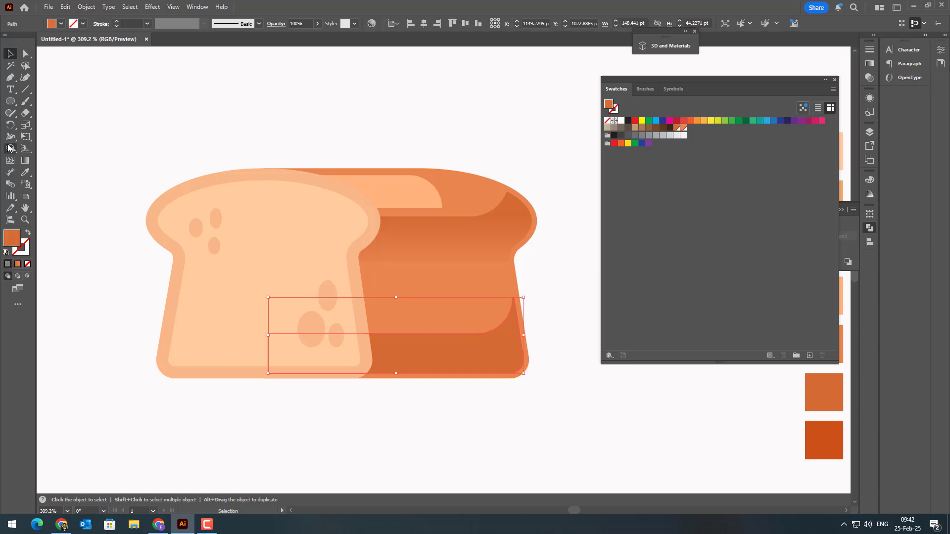
pyautogui.press('g')
pyautogui.click(418, 365)
pyautogui.moveTo(431, 280); pyautogui.dragTo(471, 329)
pyautogui.press('z')
pyautogui.moveTo(467, 275); pyautogui.dragTo(456, 314)
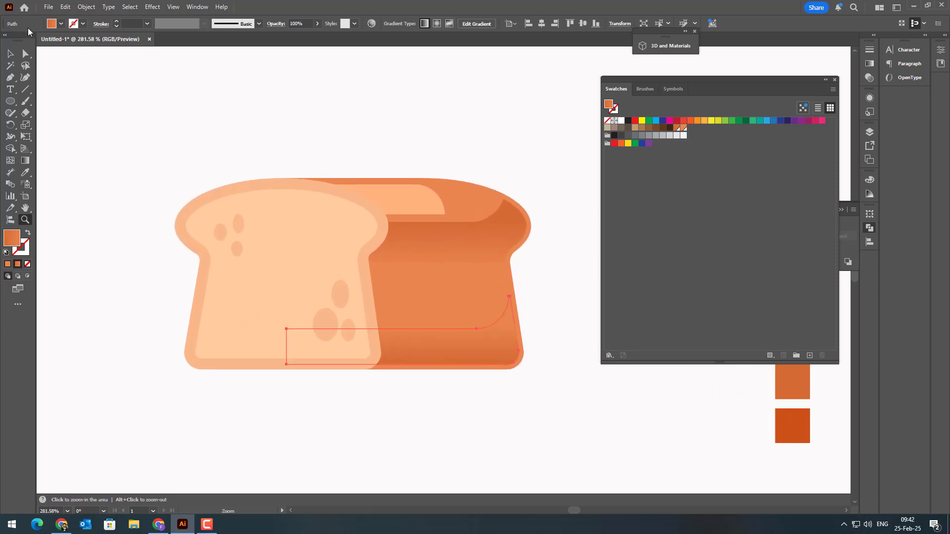
# Save the peach fill of the highlight on top of the loaf as a new swatch.
pyautogui.press('v')
pyautogui.click(424, 204)
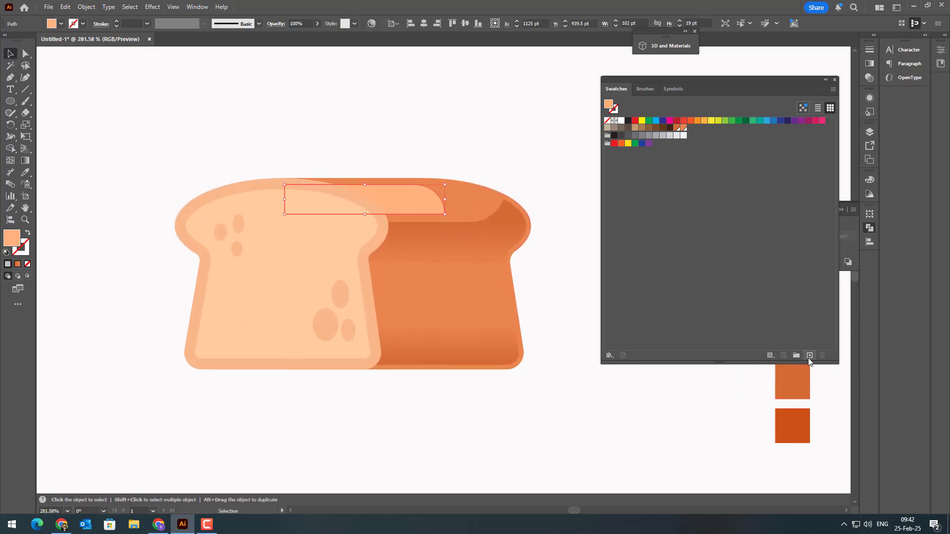
pyautogui.click(809, 355)
pyautogui.click(475, 338)
# Apply the linear gradient to the top highlight and run it vertically across the shape.
pyautogui.click(25, 161)
pyautogui.click(389, 200)
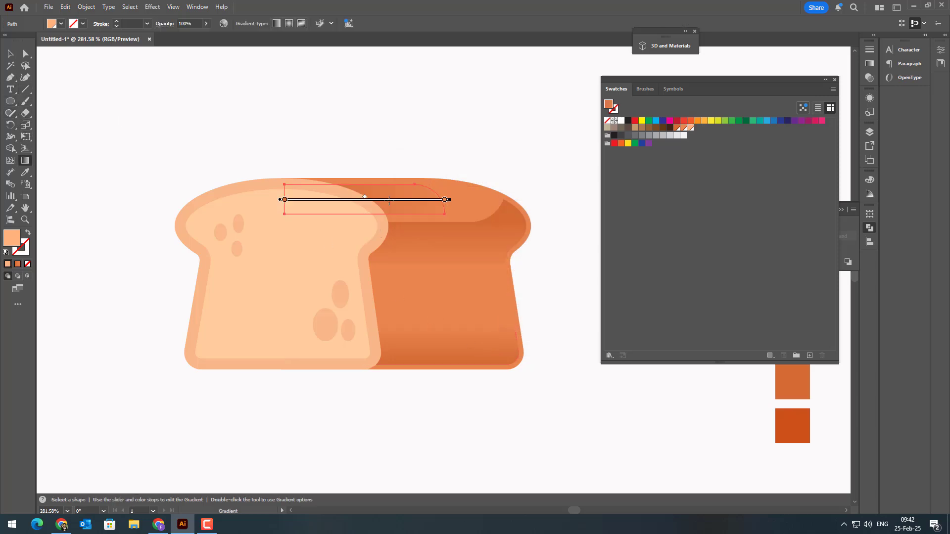
pyautogui.moveTo(397, 190)
pyautogui.mouseDown()
pyautogui.moveTo(398, 212)
pyautogui.moveTo(360, 213)
pyautogui.mouseUp()
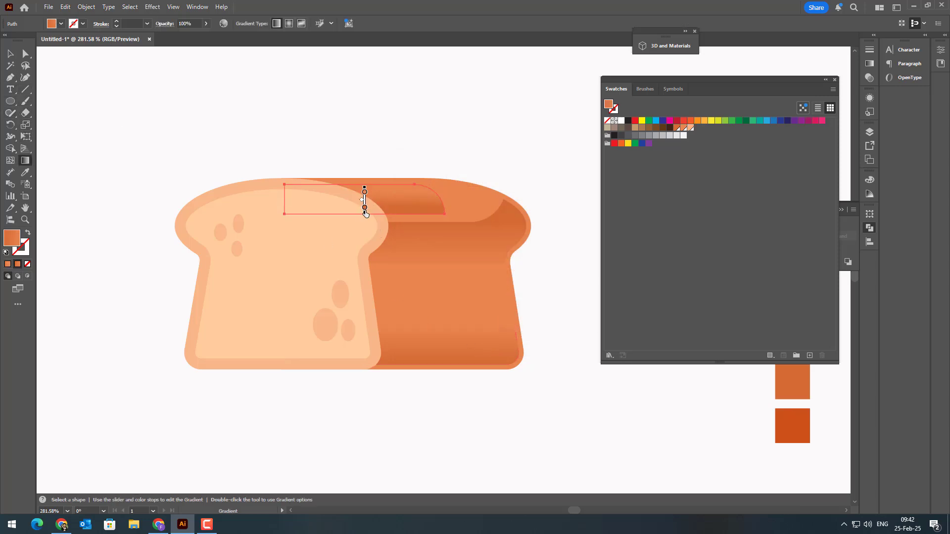
# Recolour the highlight's gradient stops, the loaf side's orange at the lower stop and the saved peach at the upper stop.
pyautogui.doubleClick(365, 208)
pyautogui.click(317, 252)
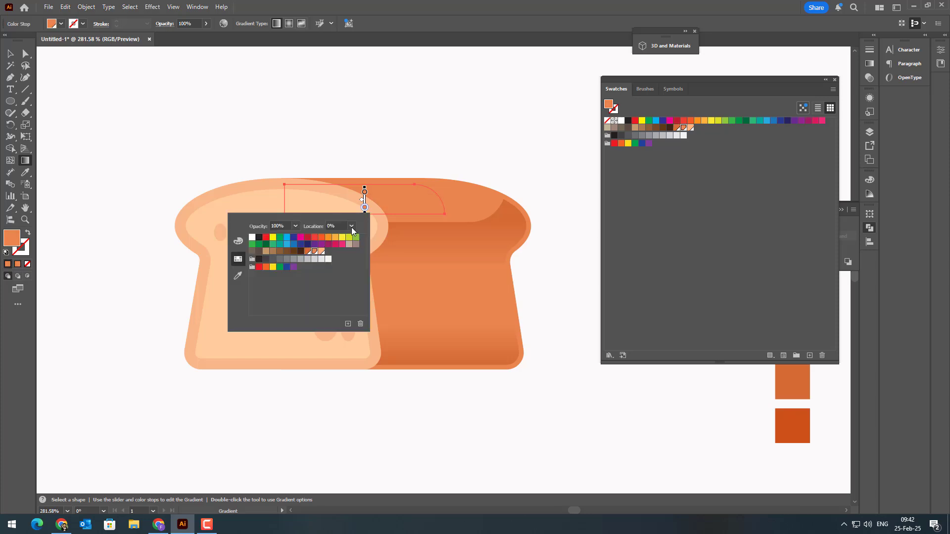
pyautogui.click(365, 193)
pyautogui.doubleClick(365, 192)
pyautogui.click(323, 237)
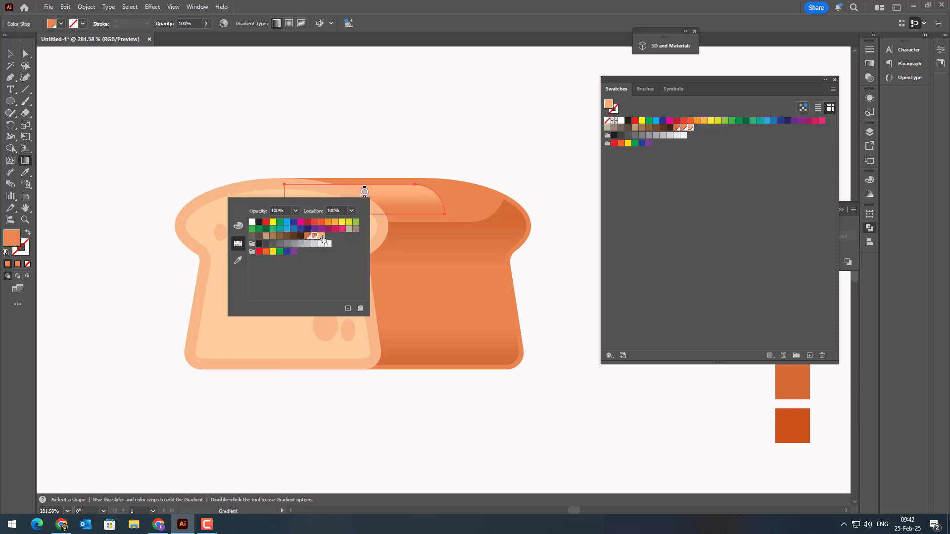
# Redraw the highlight's gradient diagonally from above the shape down towards its lower part, then deselect it.
pyautogui.press('z')
pyautogui.moveTo(450, 172); pyautogui.dragTo(463, 261)
pyautogui.press('g')
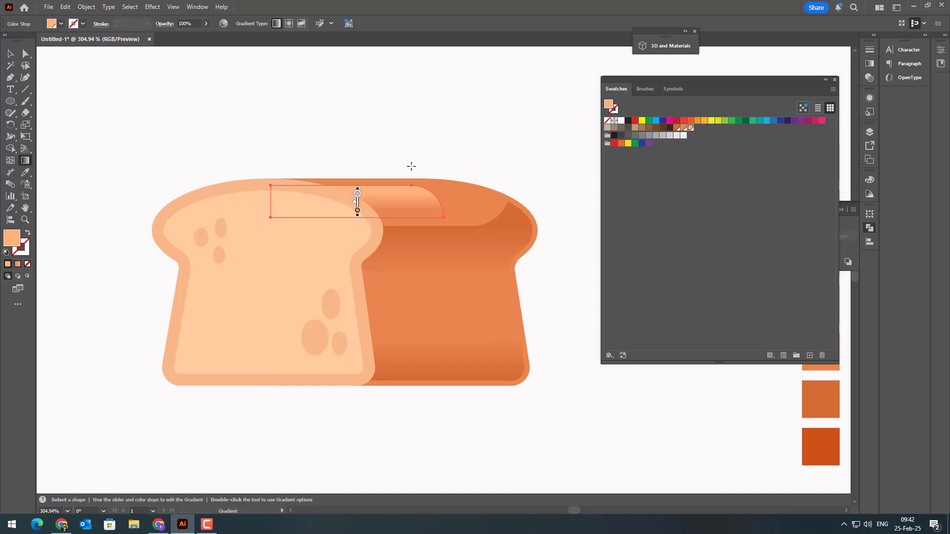
pyautogui.moveTo(409, 164)
pyautogui.mouseDown()
pyautogui.moveTo(438, 228)
pyautogui.moveTo(407, 259)
pyautogui.moveTo(397, 201)
pyautogui.moveTo(280, 123)
pyautogui.moveTo(409, 117)
pyautogui.moveTo(409, 242)
pyautogui.moveTo(385, 176)
pyautogui.moveTo(406, 183)
pyautogui.moveTo(410, 174)
pyautogui.moveTo(361, 186)
pyautogui.moveTo(384, 201)
pyautogui.mouseUp()
pyautogui.press('z')
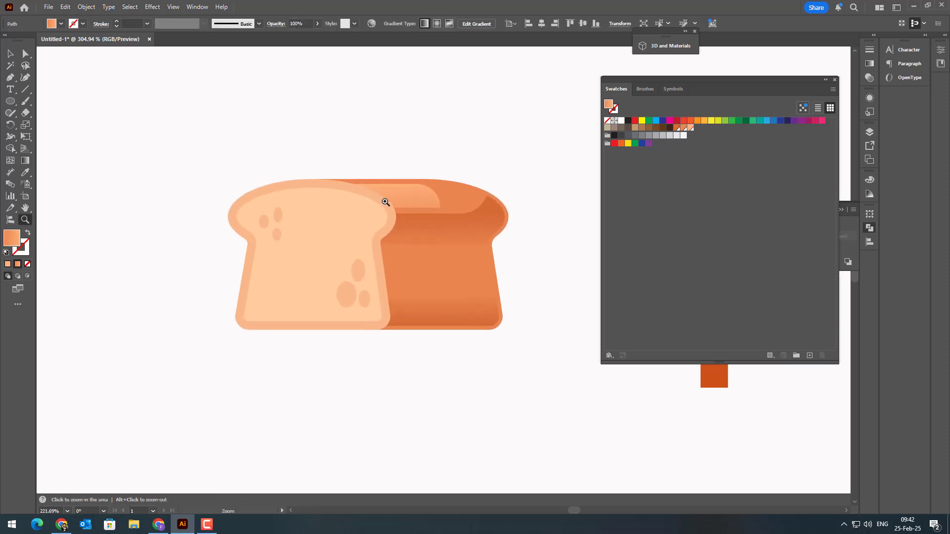
pyautogui.press('v')
pyautogui.click(560, 263)
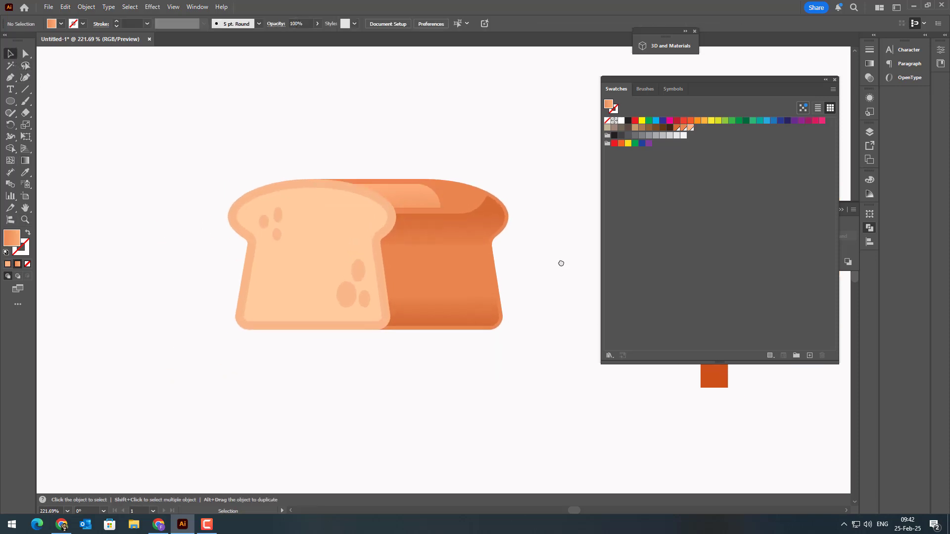
# Group all the parts of the loaf and centre the group horizontally and vertically on the artboard.
pyautogui.hscroll(2, 550, 297)
pyautogui.scroll(1, 549, 297)
pyautogui.moveTo(547, 355); pyautogui.dragTo(116, 131)
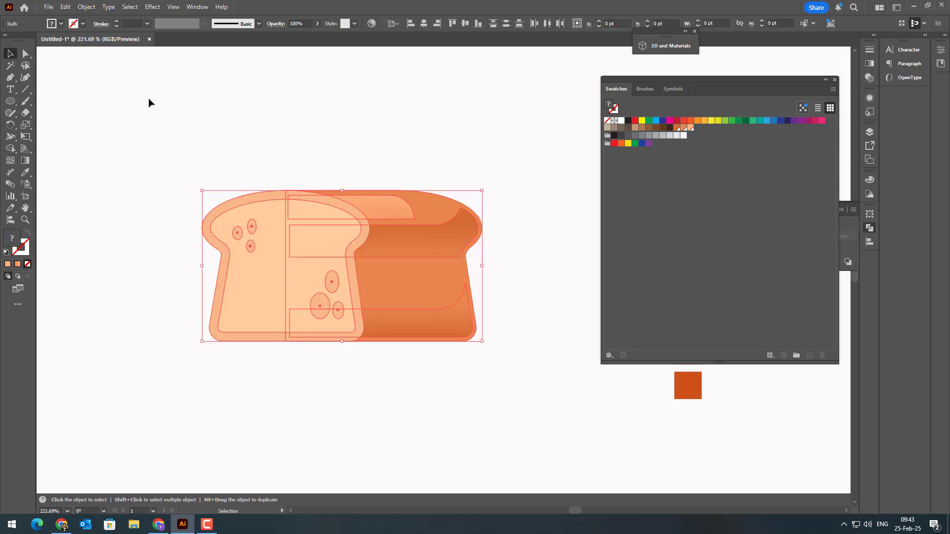
pyautogui.click(86, 7)
pyautogui.click(104, 65)
pyautogui.click(424, 23)
pyautogui.click(465, 23)
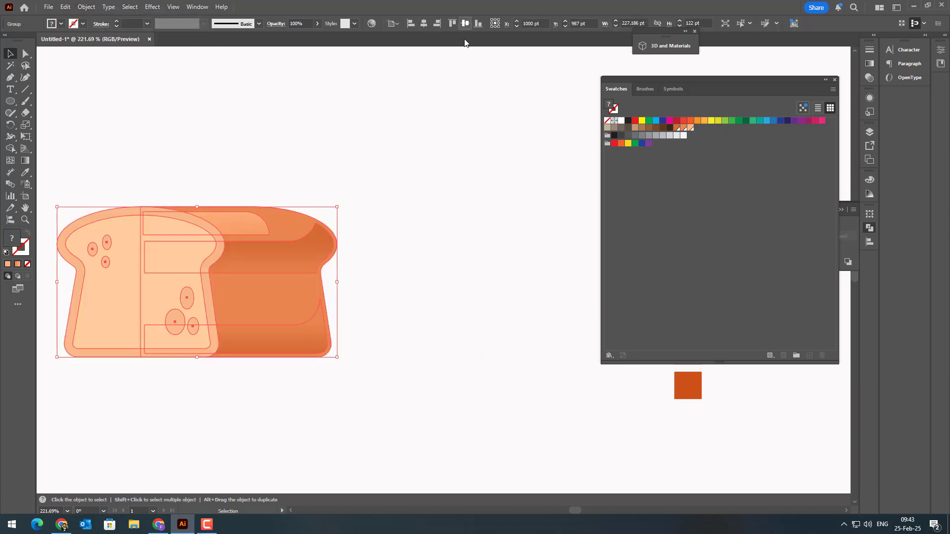
# Deselect the finished loaf and close the Swatches panel.
pyautogui.click(451, 262)
pyautogui.moveTo(420, 296); pyautogui.dragTo(572, 282)
pyautogui.press('z')
pyautogui.moveTo(500, 300); pyautogui.dragTo(524, 301)
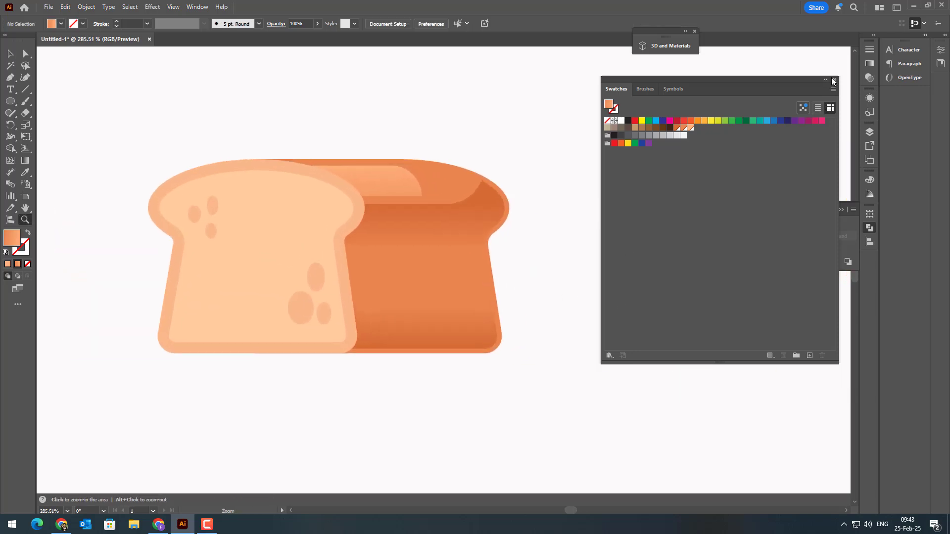
pyautogui.click(835, 79)
pyautogui.moveTo(573, 277); pyautogui.dragTo(723, 307)
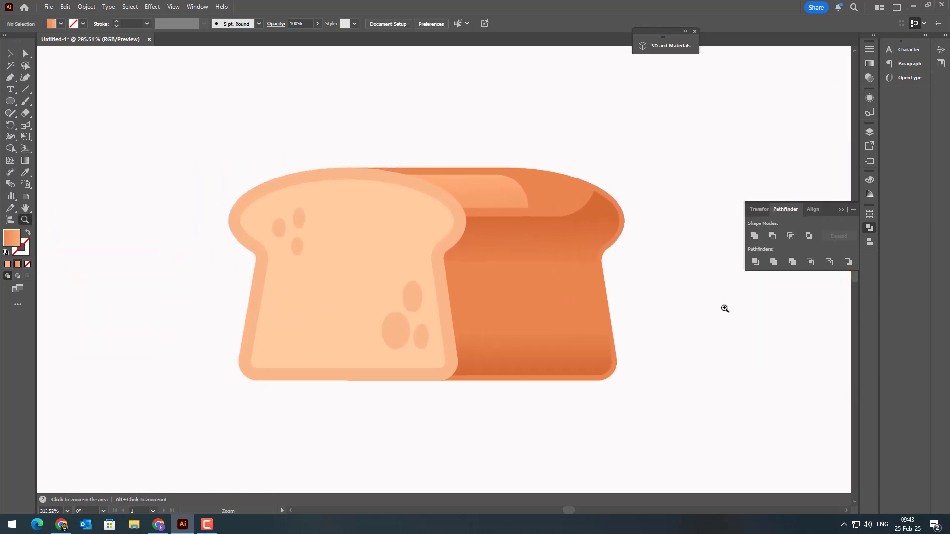